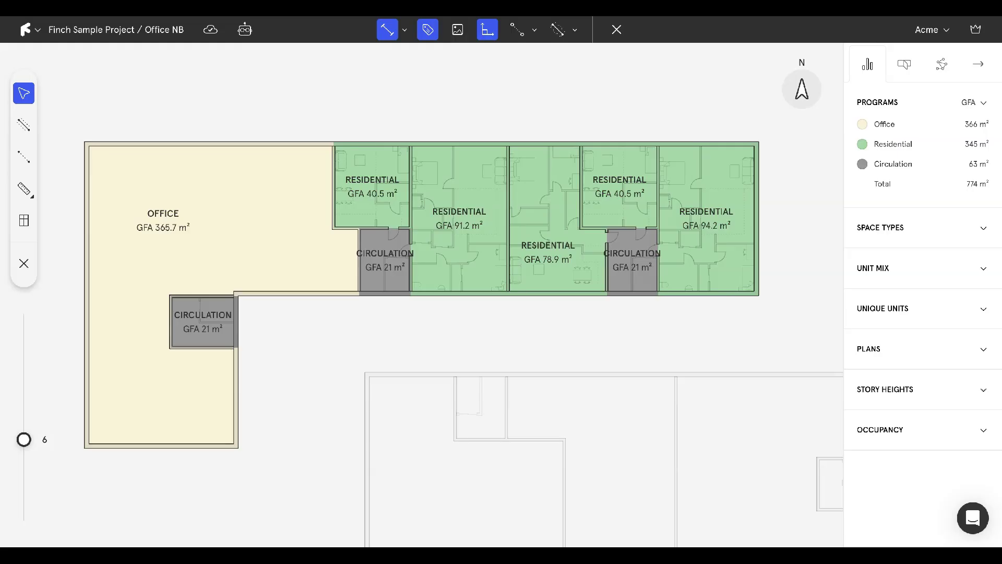
Start a Nano Banana floor plan generation for the Office space on level 6
left_click(303, 189)
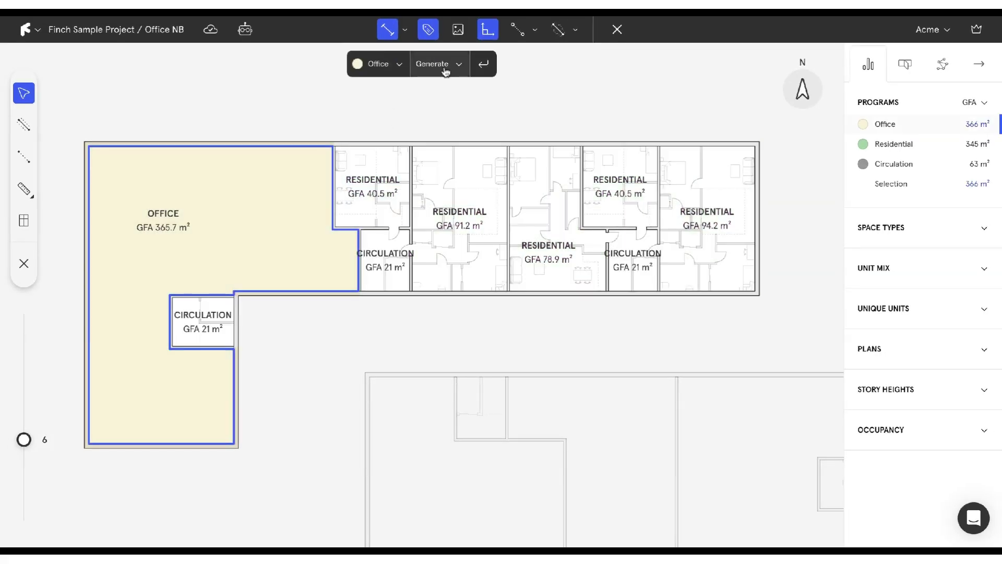
left_click(445, 71)
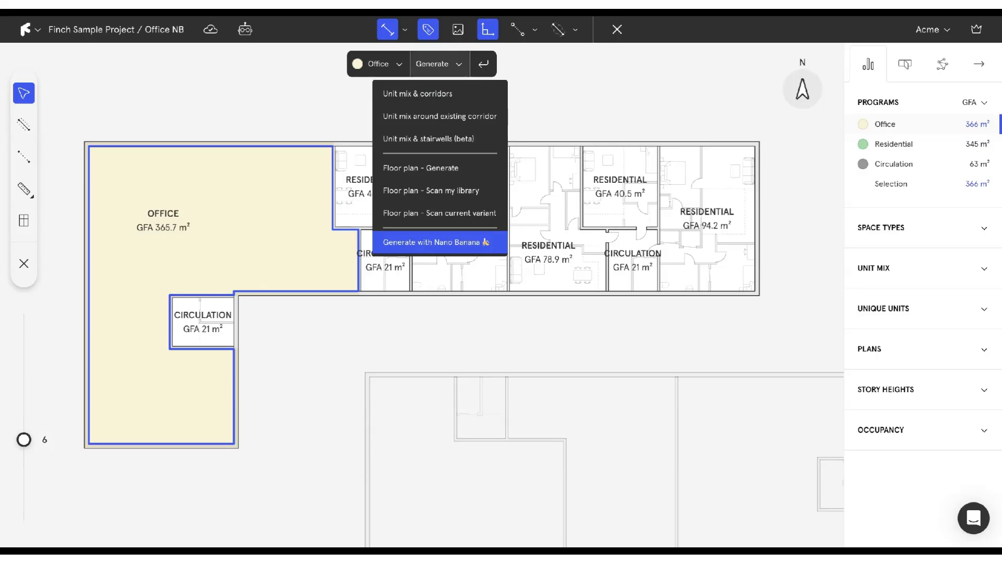
left_click(442, 243)
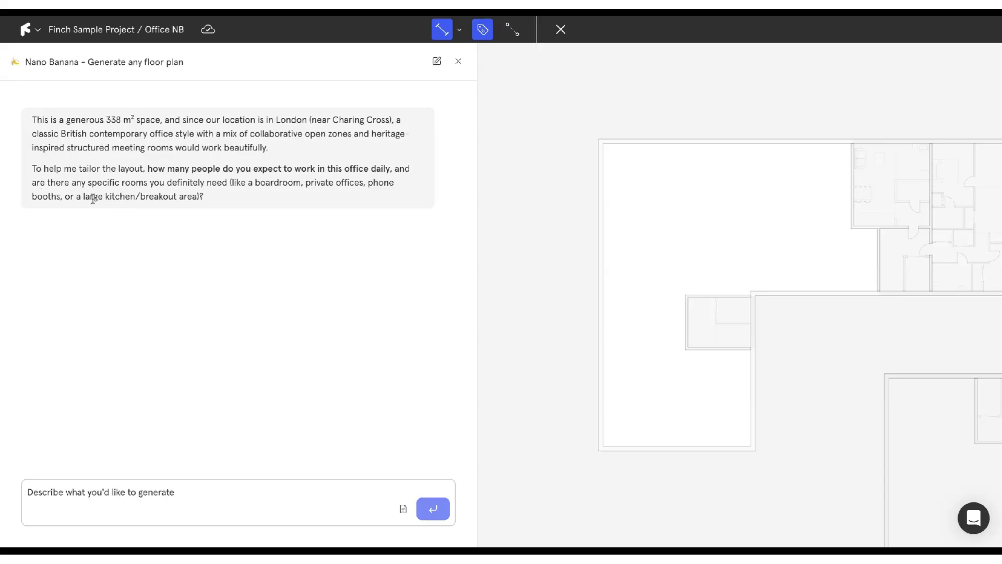
Submit a generation prompt for 20 employees, two meeting rooms, three offices, a kitchen, minimum three toilets
left_click(212, 496)
type("20")
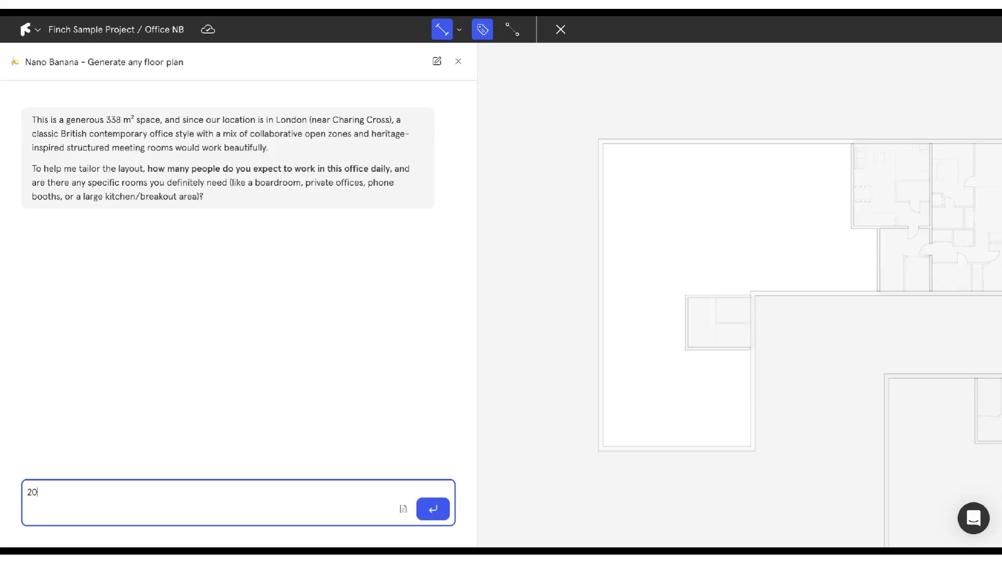
type(" employees, two meeting rooms, ")
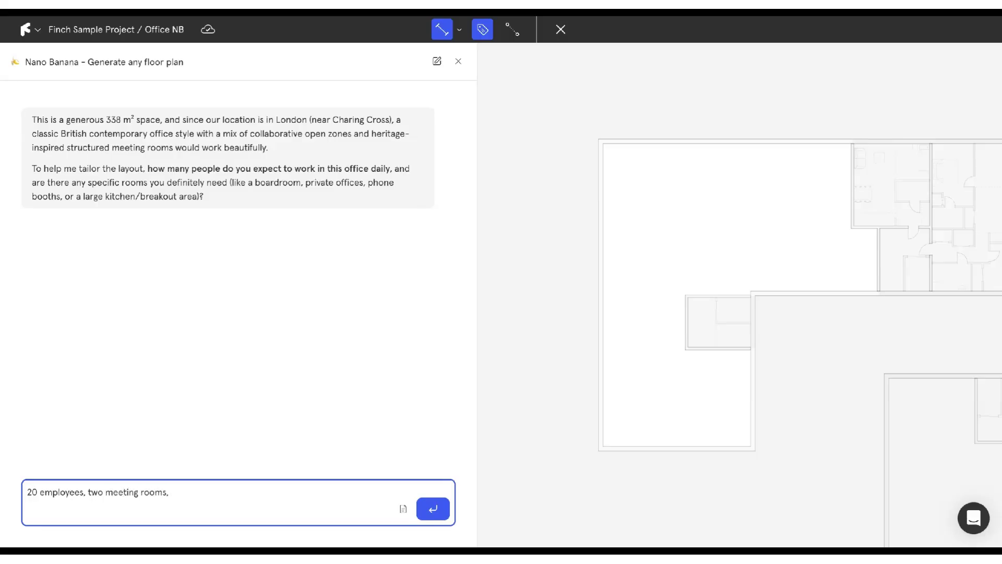
type("three offices, a kitchen, minimum")
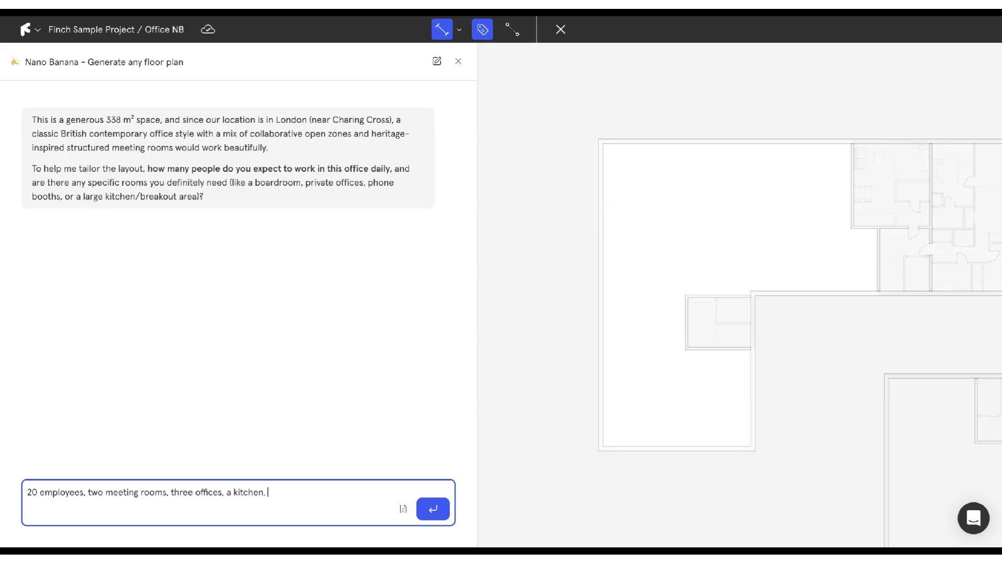
type(" three toilets")
key("Return")
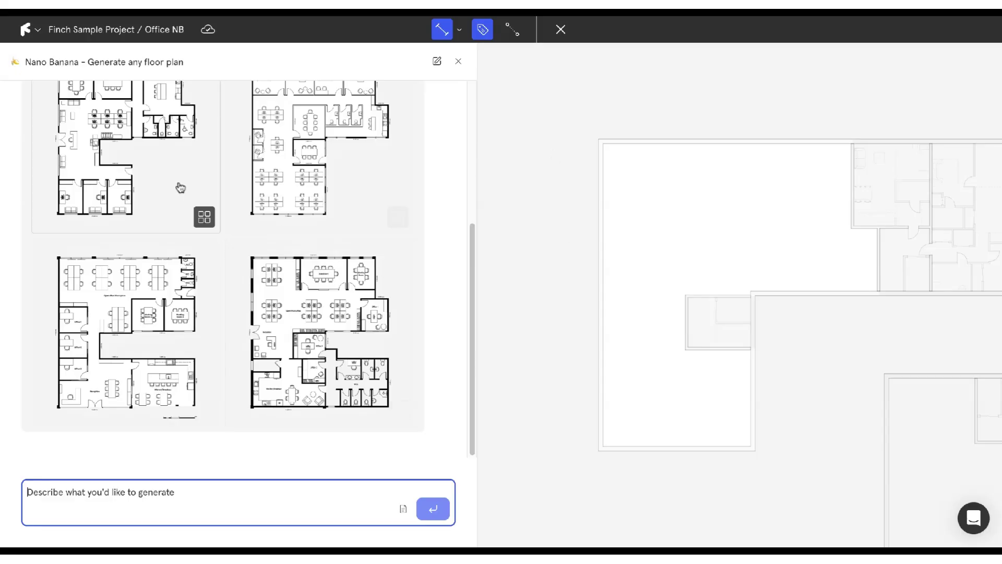
Choose the first generated layout, apply its image to the plan and convert it into walls
left_click(163, 173)
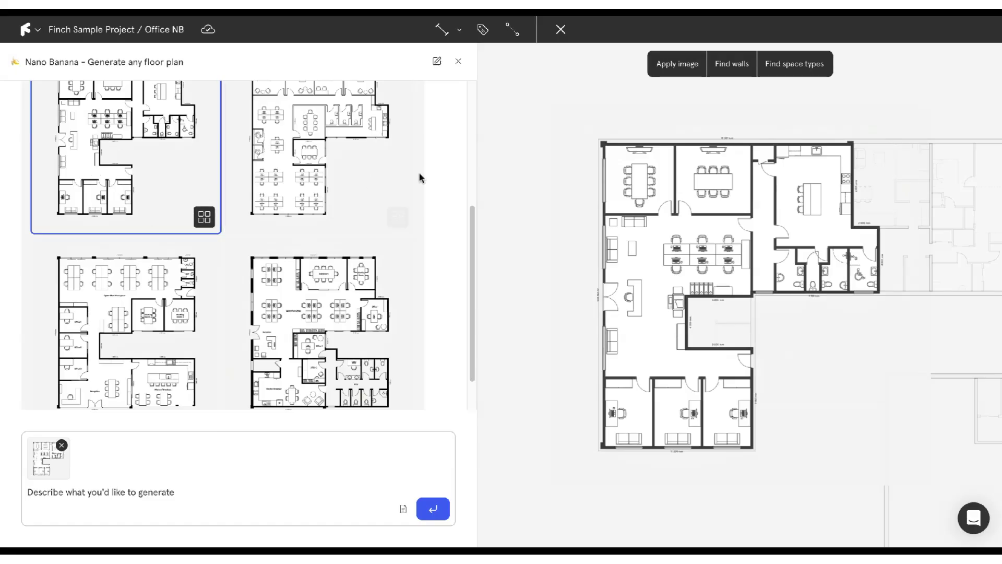
left_click(669, 65)
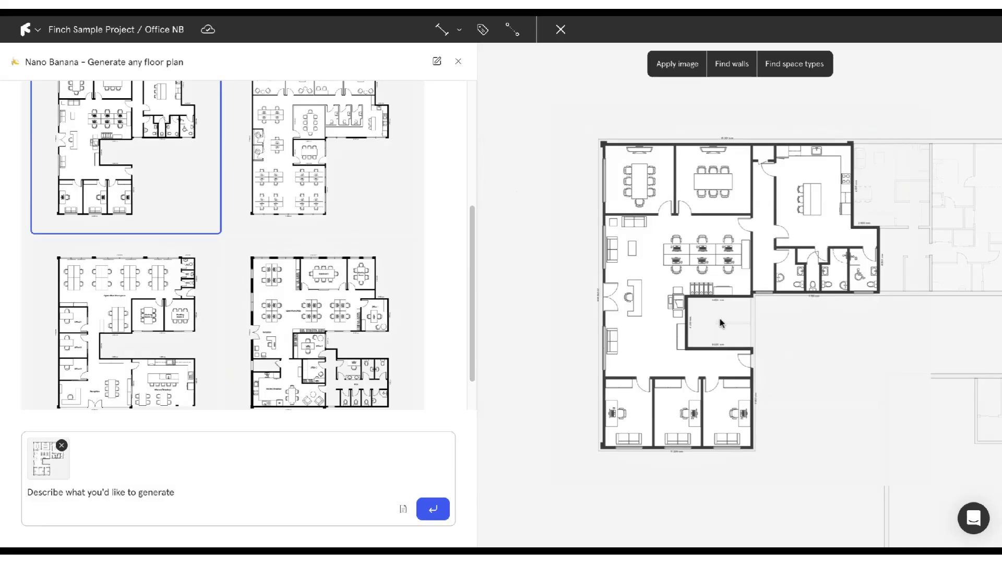
left_click(731, 65)
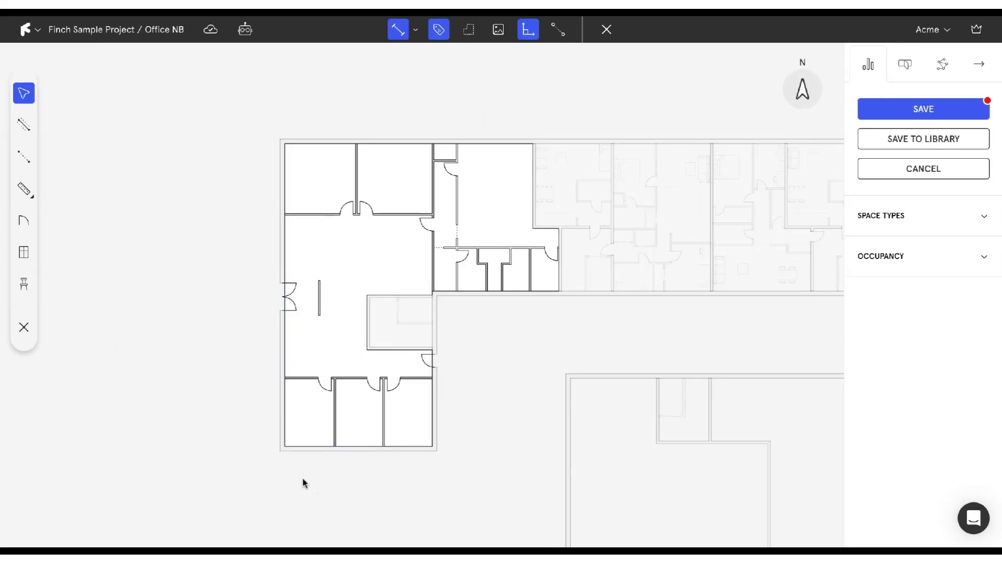
Try shifting the door-side walls of the three adjacent offices inward together, and undo the move
scroll(308, 457, "up", 5)
left_click(422, 254)
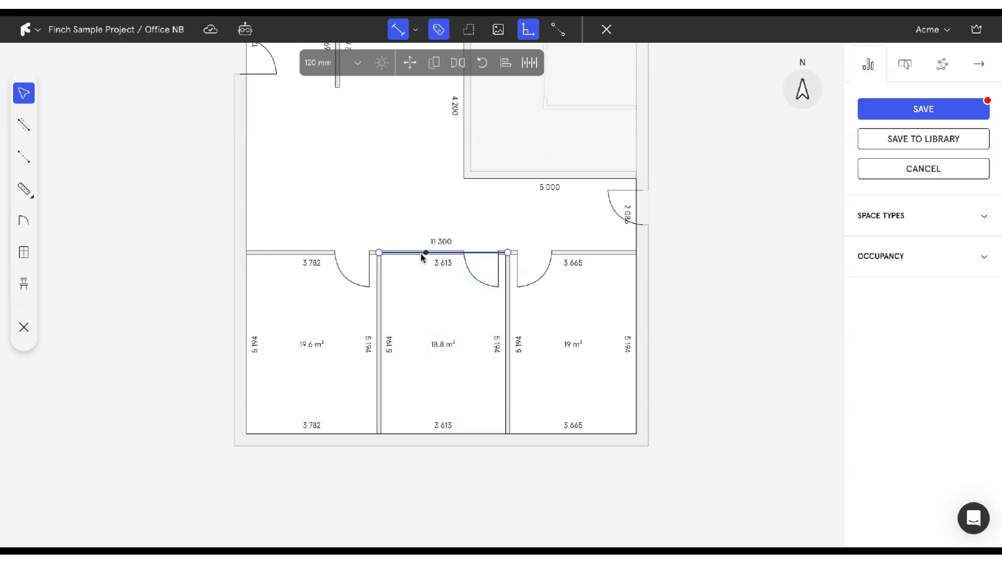
left_click(295, 252, "shift")
left_click(579, 254, "shift")
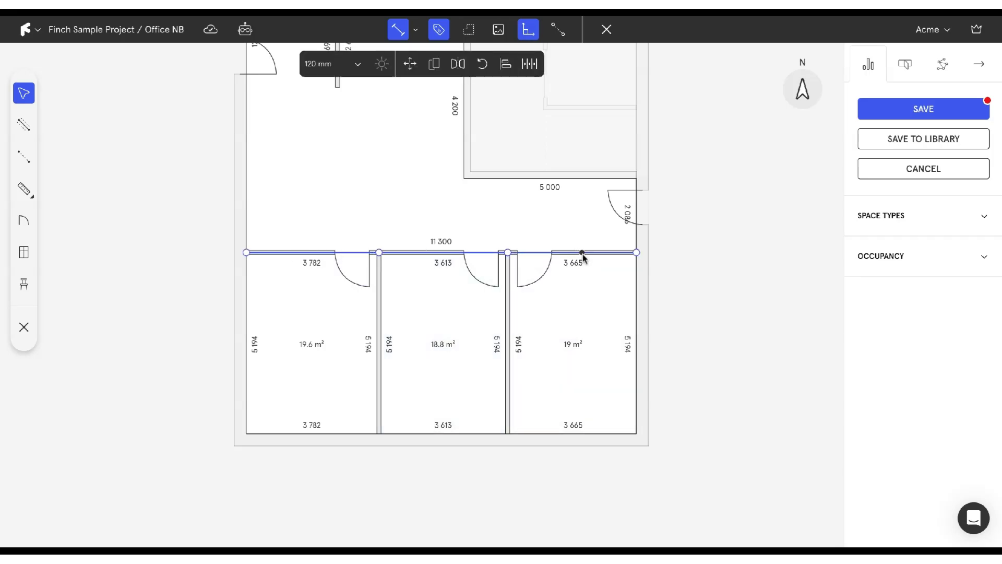
left_click_drag(583, 254, 582, 272)
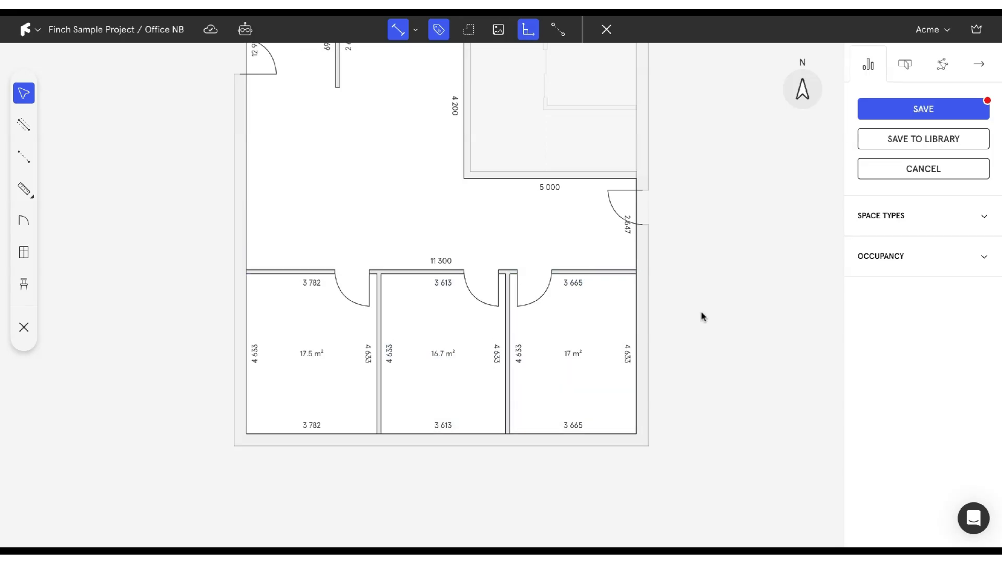
key("ctrl+z")
Compare the detected walls with the generated background image by showing and hiding it over the plan
scroll(695, 246, "down", 1)
middle_click_drag(695, 247, 690, 321)
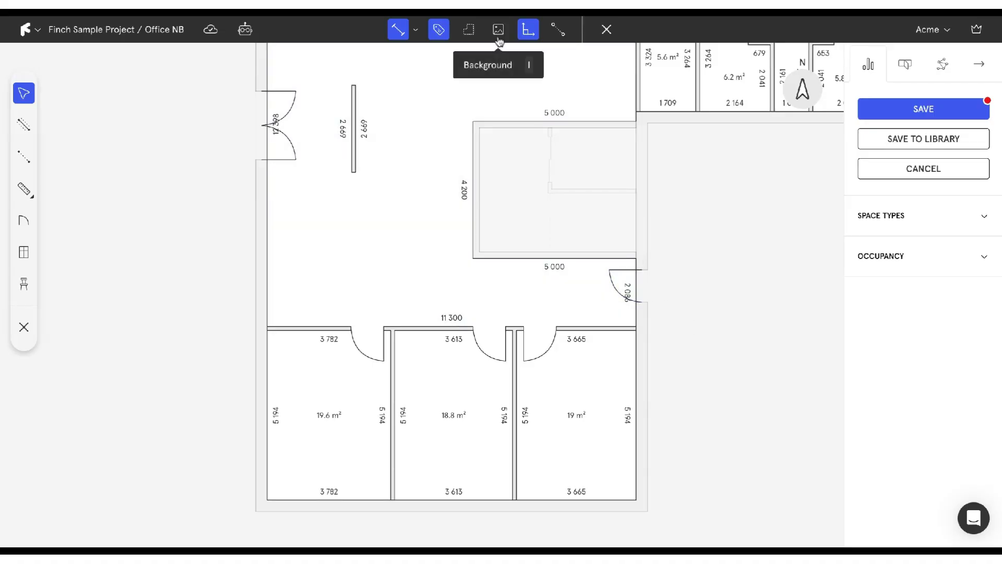
left_click(499, 31)
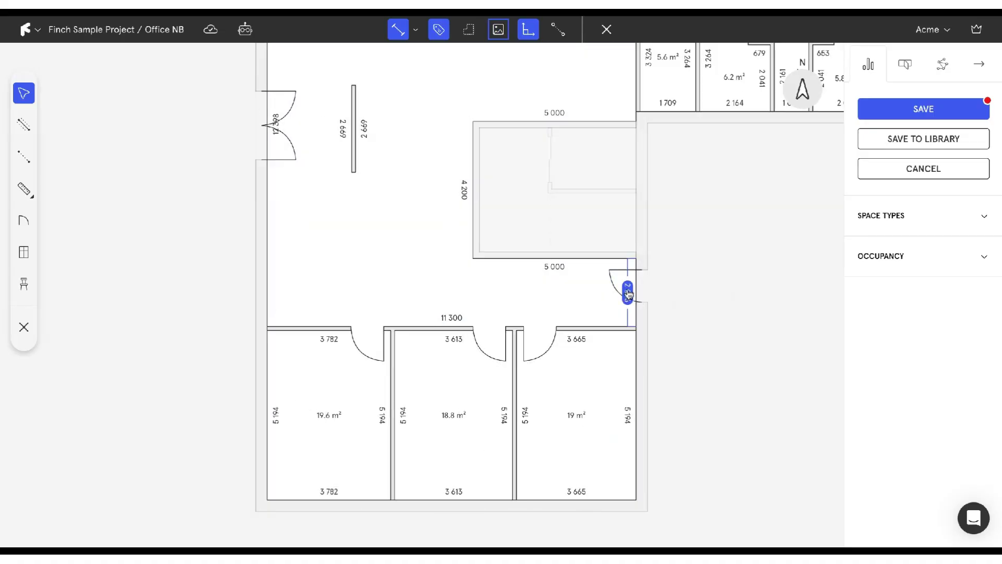
scroll(682, 248, "down", 1)
middle_click_drag(682, 249, 649, 352)
scroll(665, 316, "down", 2)
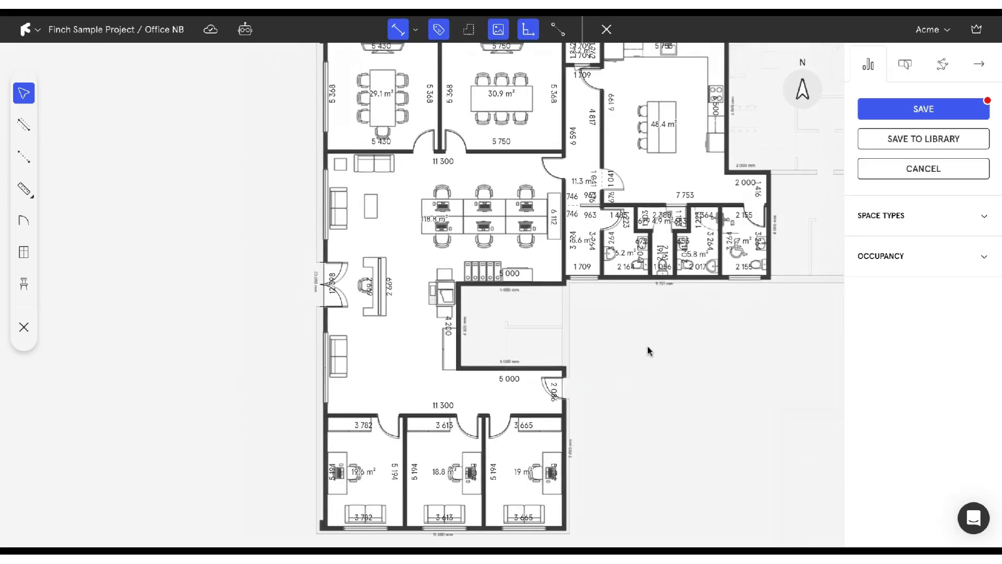
left_click(499, 30)
Delete the short wall stub and dashed divider crossing the corridor beside the toilets
scroll(592, 207, "up", 3)
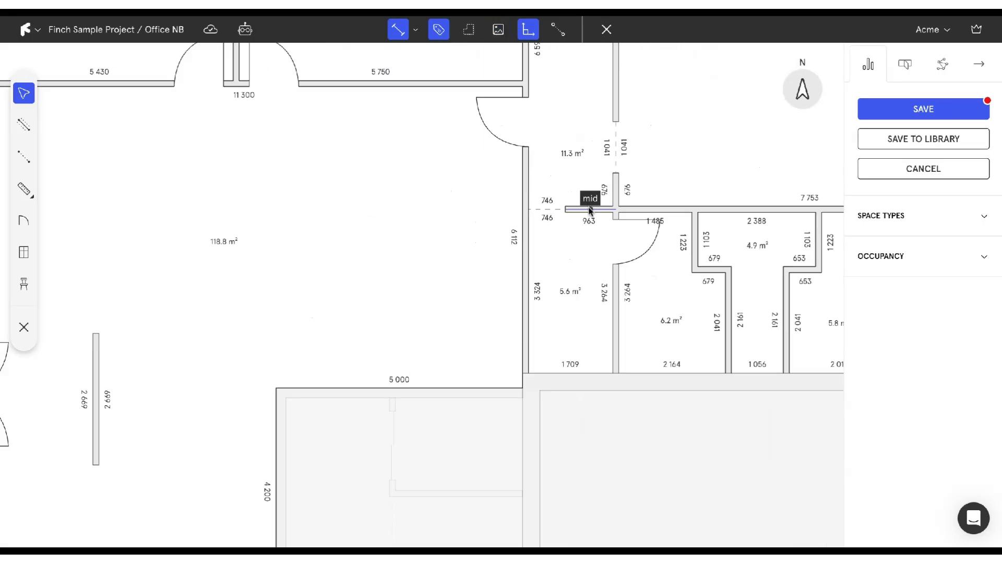
left_click(548, 209)
scroll(551, 210, "down", 3)
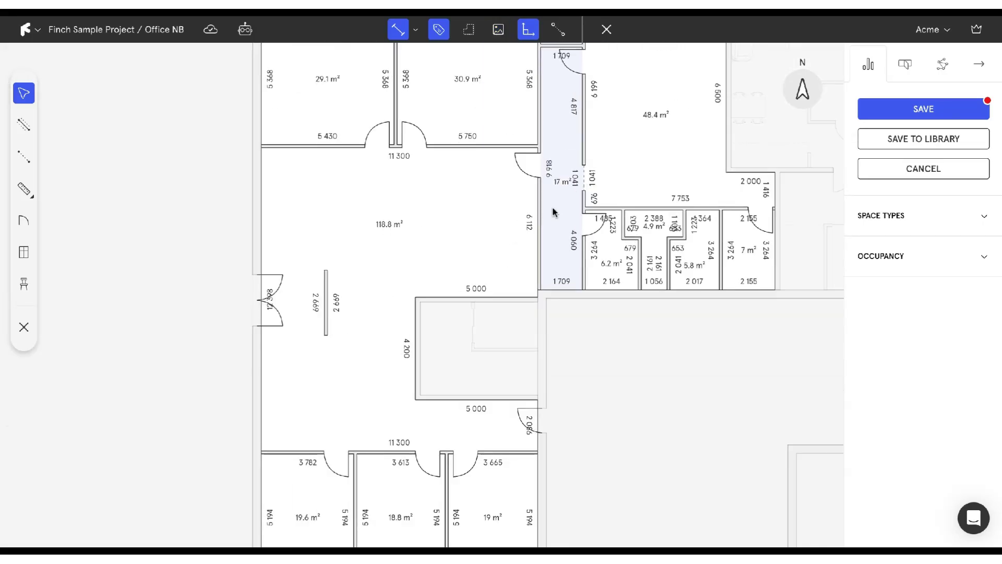
scroll(554, 209, "down", 2)
middle_click_drag(582, 341, 571, 322)
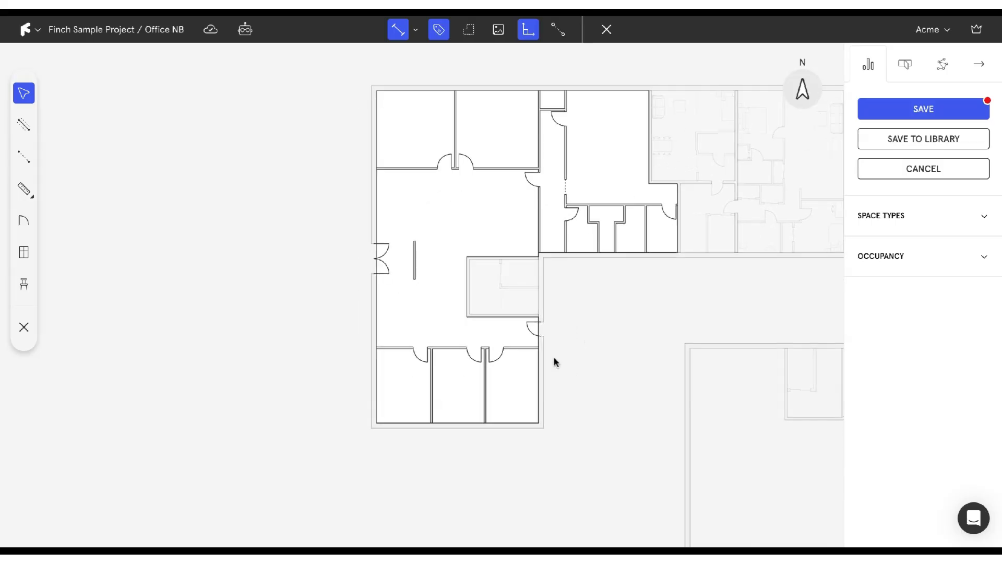
Show the background image, delete the stray wall at the reception desk, and save the plan
scroll(407, 255, "up", 3)
key("i")
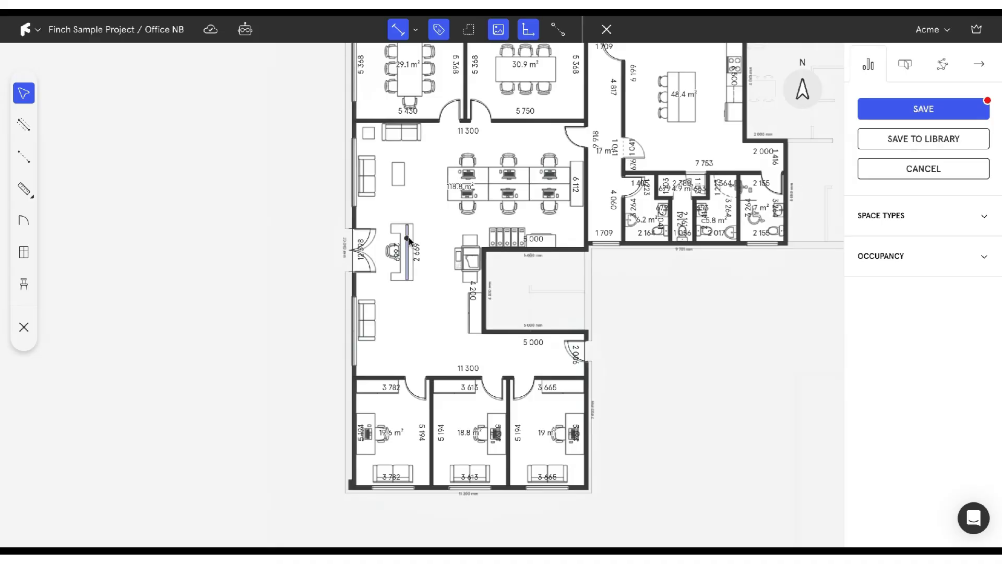
left_click(409, 240)
key("Delete")
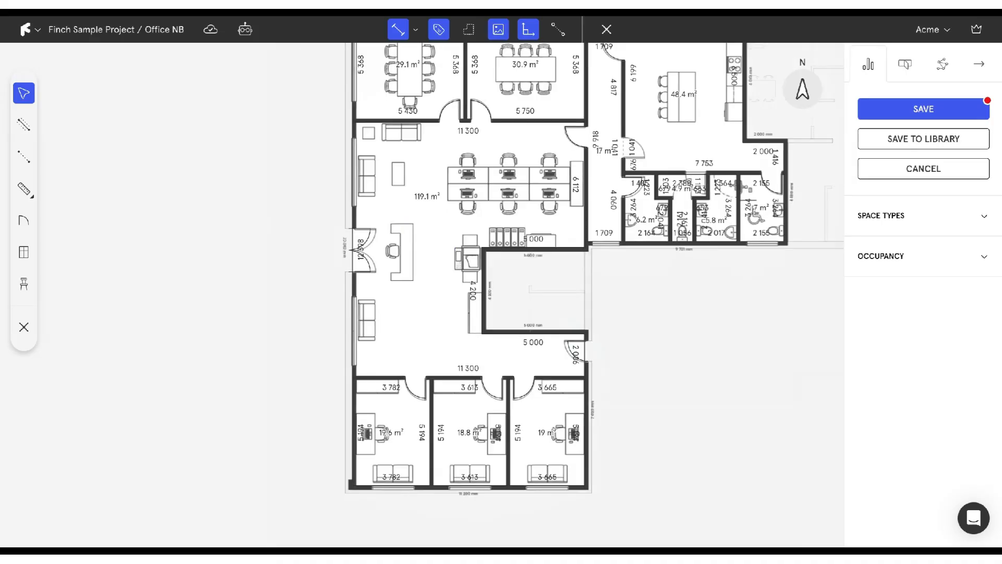
scroll(650, 331, "down", 5)
left_click(915, 107)
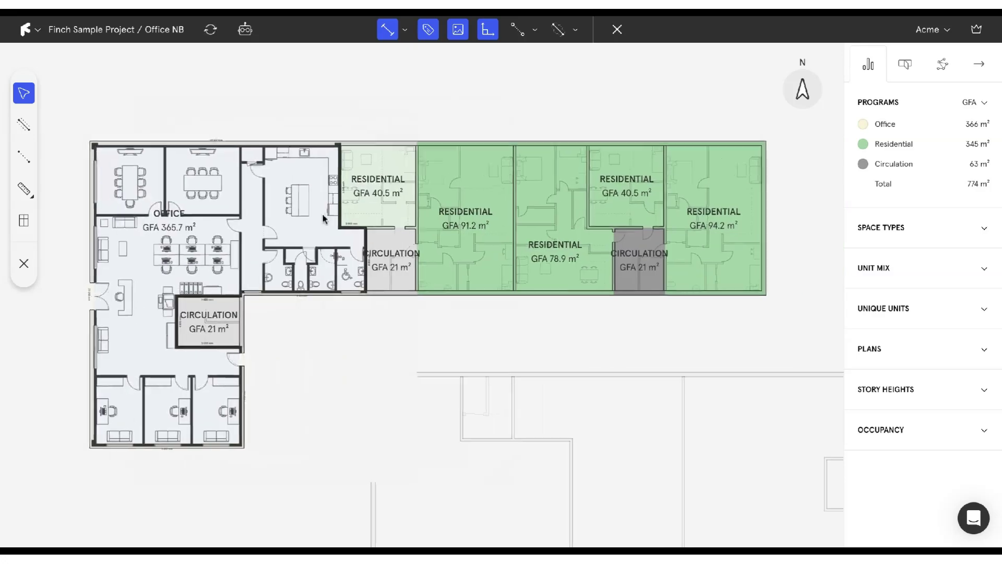
Reopen the office plan for editing and assign the Office space type to the three small rooms in a row
double_click(224, 250)
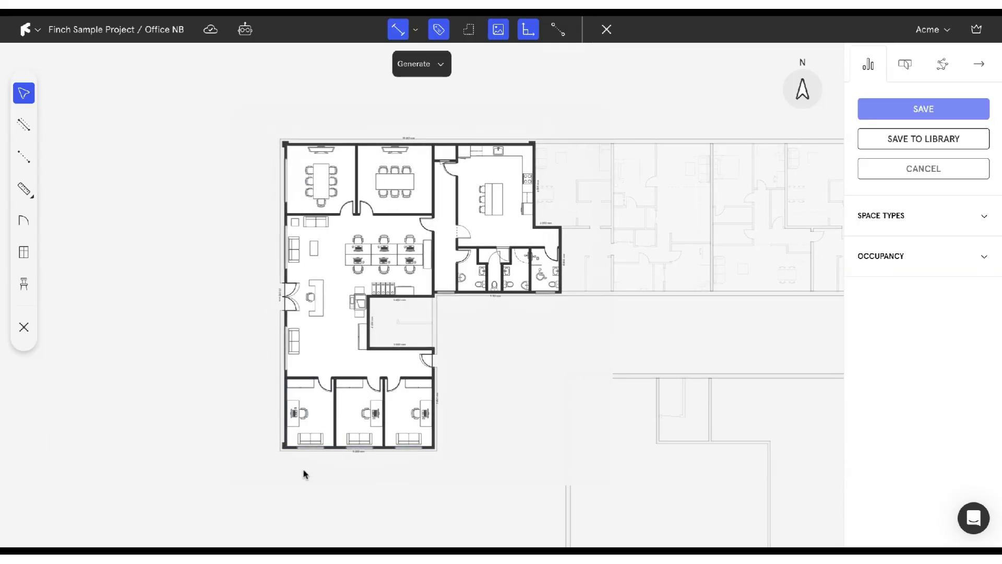
scroll(306, 474, "up", 3)
left_click(299, 405)
left_click(393, 395, "shift")
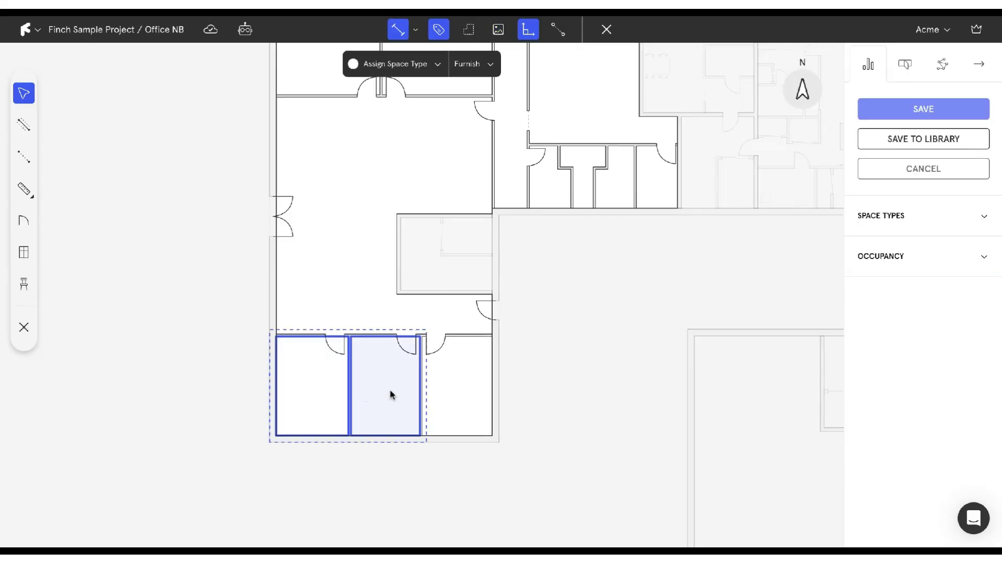
left_click(444, 389, "shift")
left_click(418, 65)
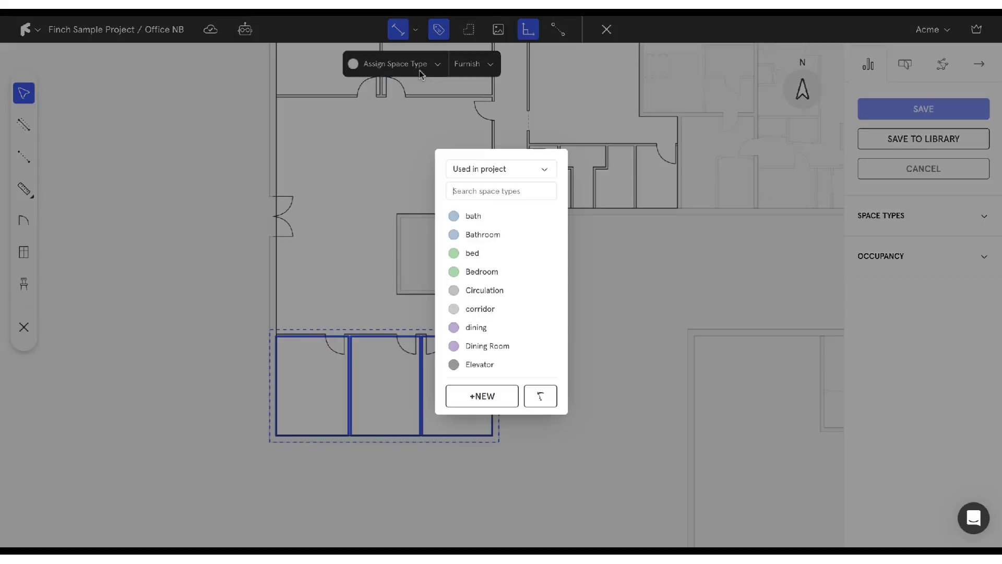
left_click(489, 187)
type("Office")
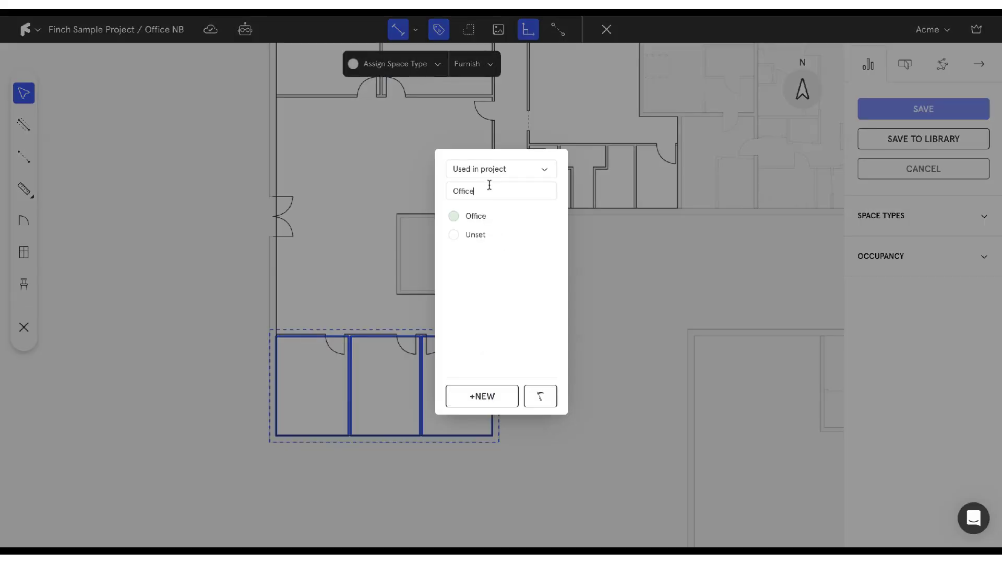
left_click(504, 219)
left_click(615, 291)
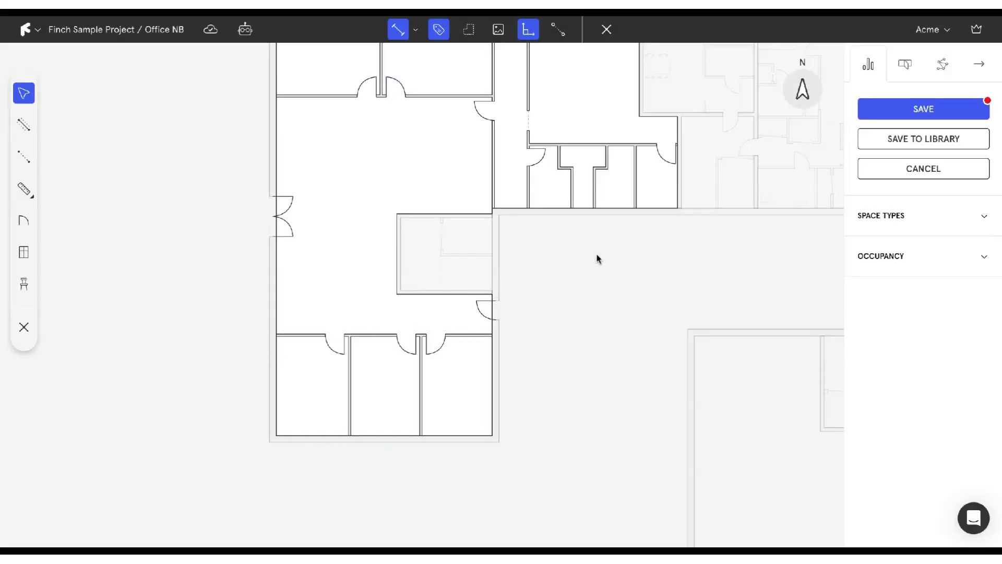
Expand the space types summary and assign the meeting room type to the two rooms along the upper wall
left_click(889, 213)
middle_click_drag(562, 226, 522, 303)
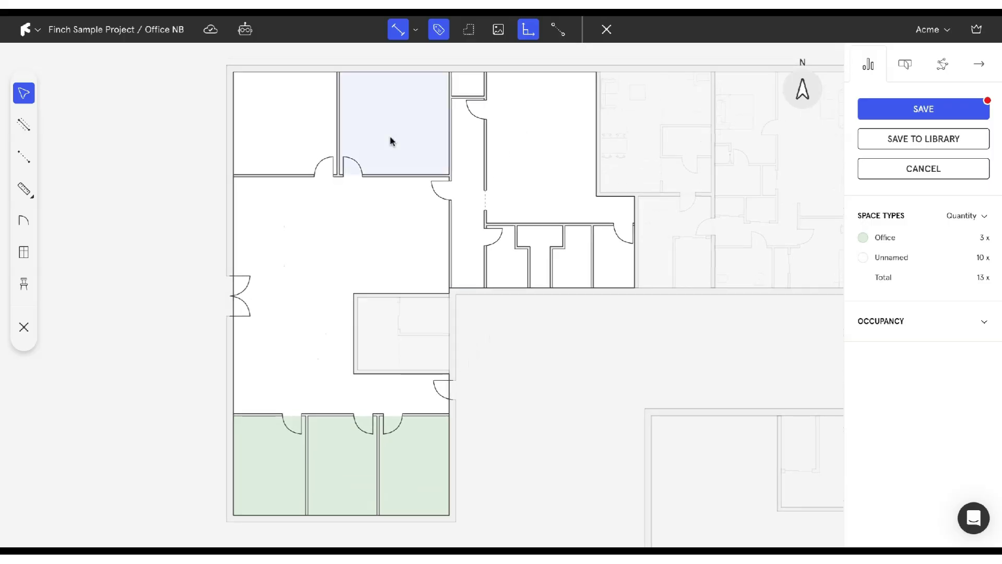
left_click(313, 120)
left_click(397, 94, "shift")
left_click(408, 68)
type("Mee")
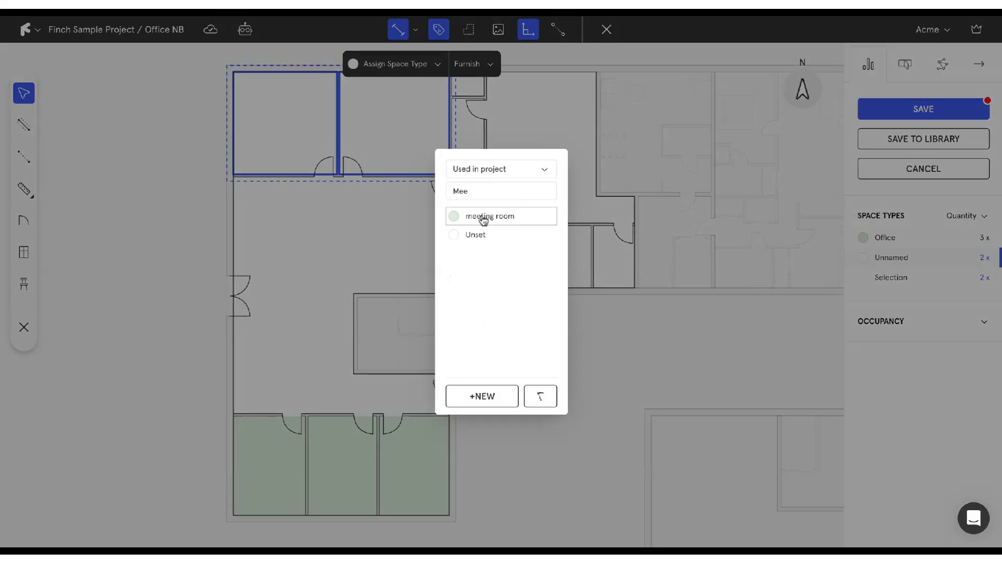
left_click(483, 216)
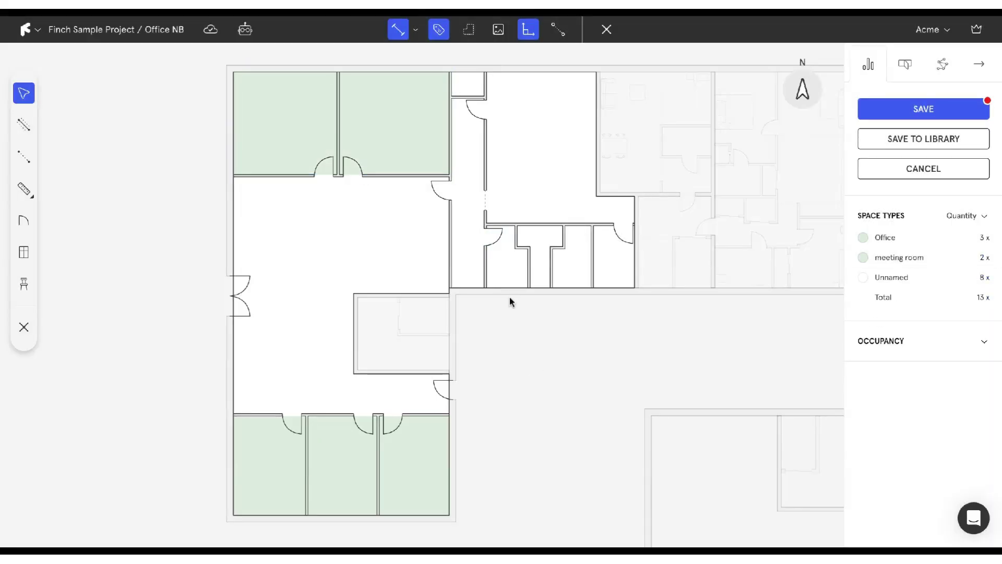
Assign the Bathroom space type to the three small toilet rooms nearest the corridor
left_click(516, 276)
left_click(543, 270, "shift")
left_click(573, 261, "shift")
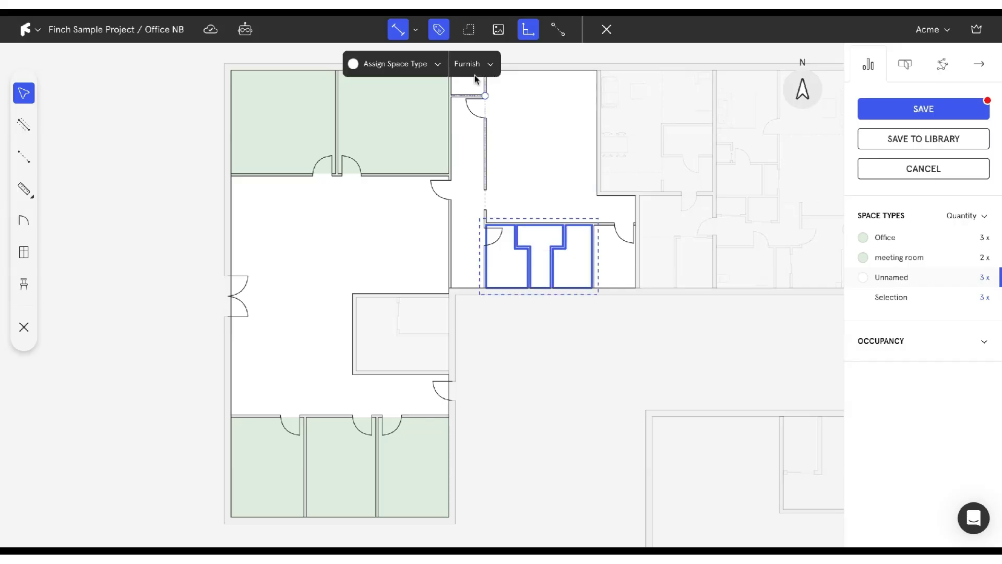
left_click(395, 64)
left_click(508, 234)
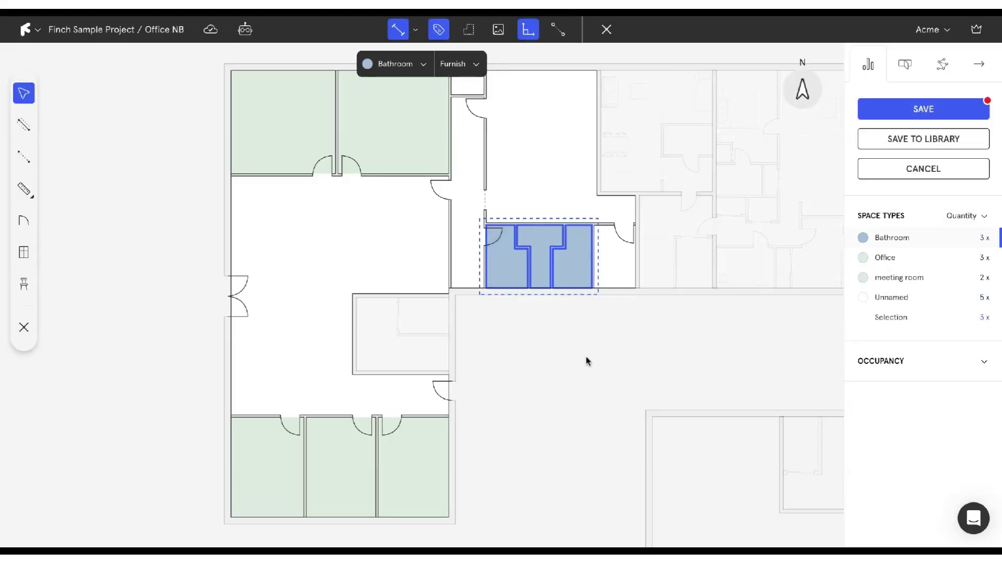
left_click(587, 361)
Assign the kitchen space type to the large L-shaped room above the bathrooms
left_click(541, 160)
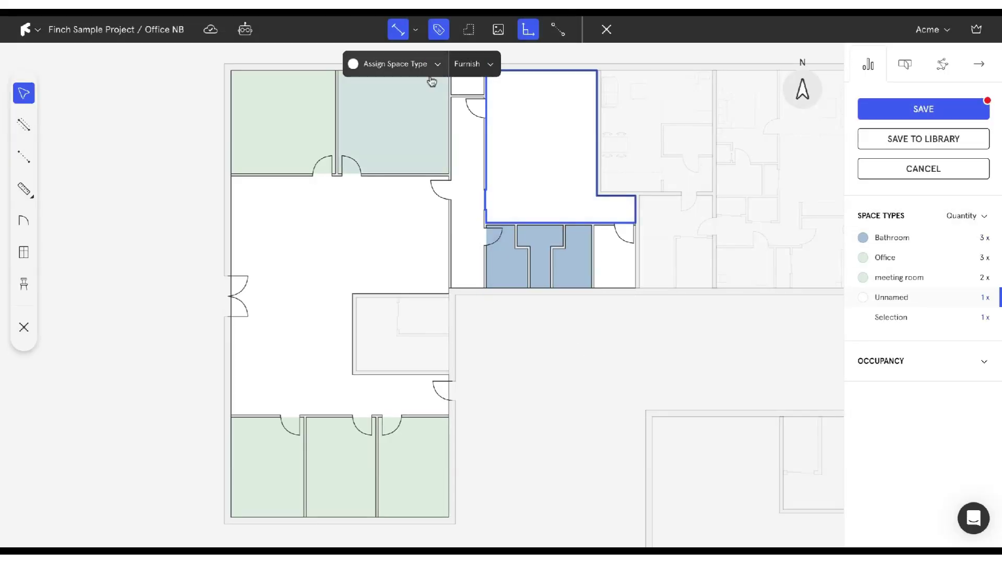
left_click(395, 63)
scroll(476, 282, "down", 2)
scroll(476, 282, "down", 2)
left_click(502, 264)
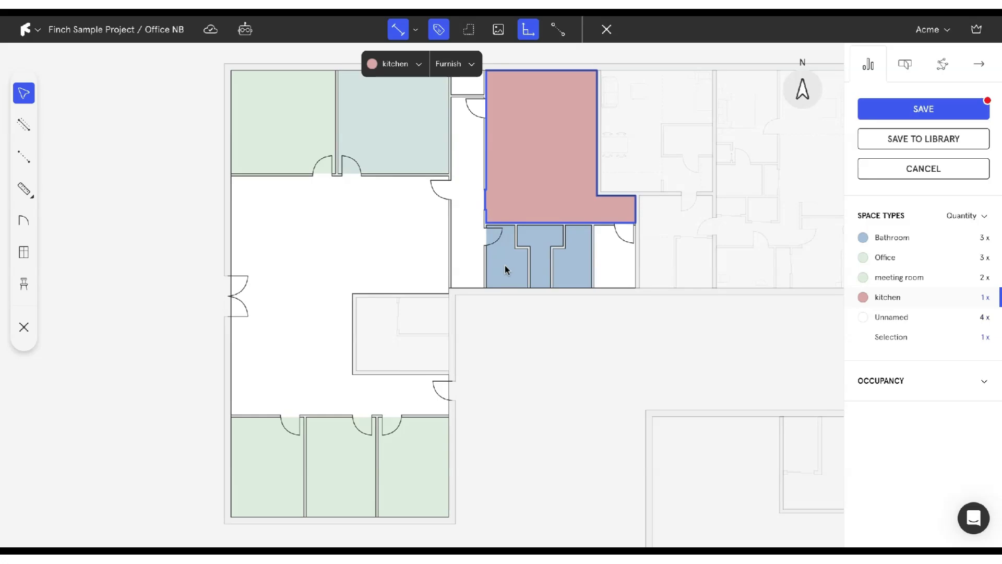
left_click(589, 358)
Assign the Bathroom space type to the small unassigned room at the far end of the toilet row
left_click(614, 273)
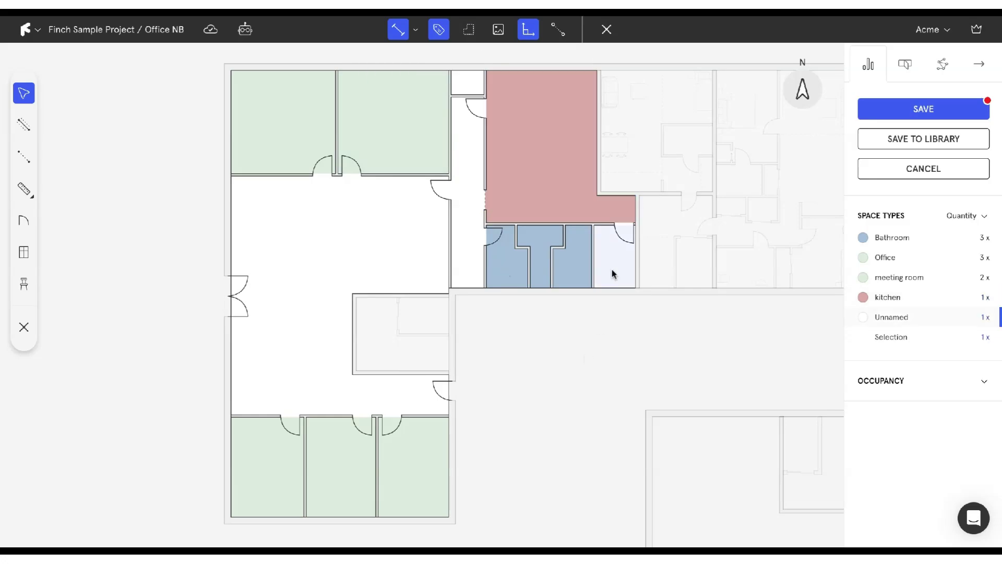
left_click(432, 64)
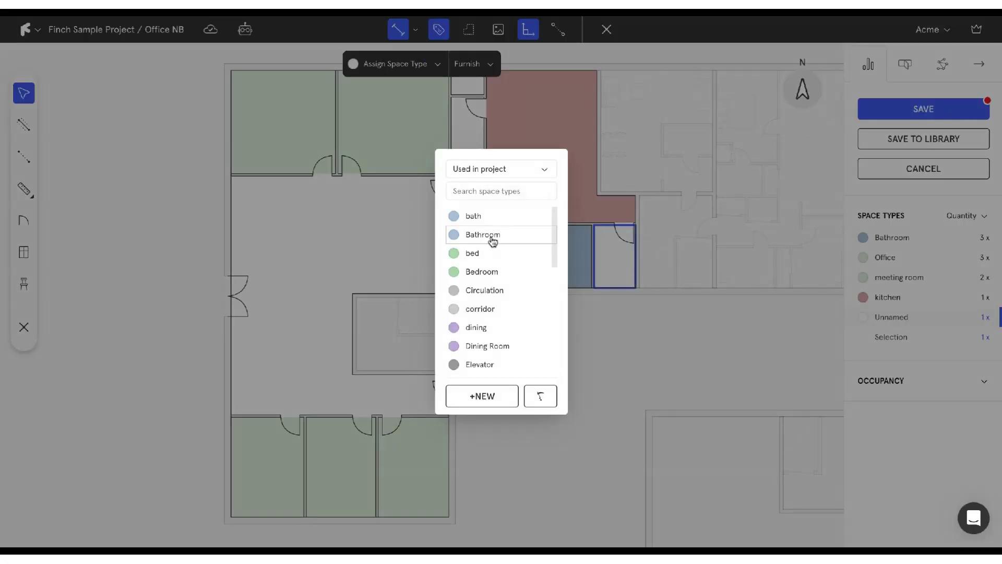
left_click(489, 235)
left_click(554, 315)
Assign the corridor space type to the long narrow room between the open area and the kitchen
left_click(466, 233)
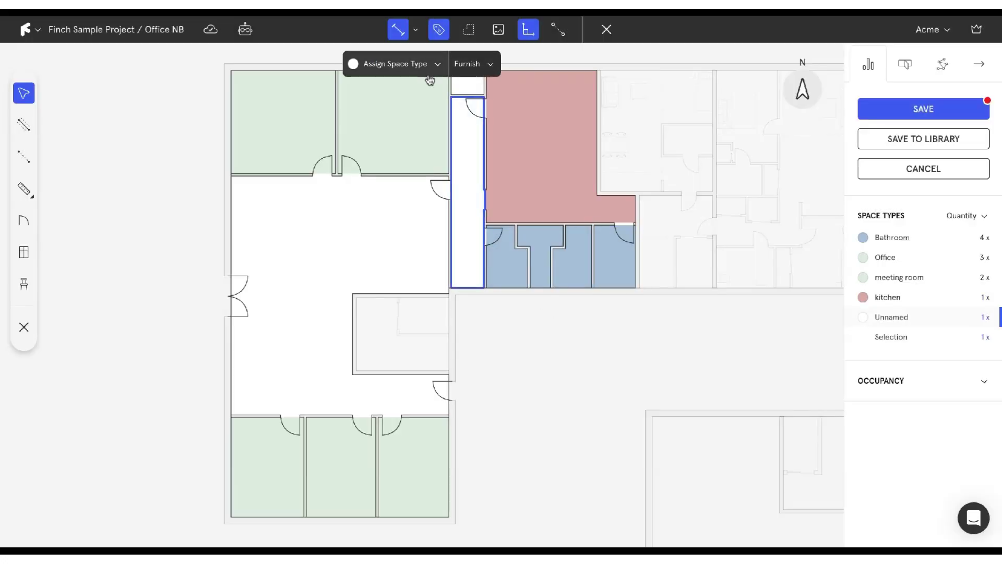
left_click(432, 64)
left_click(512, 309)
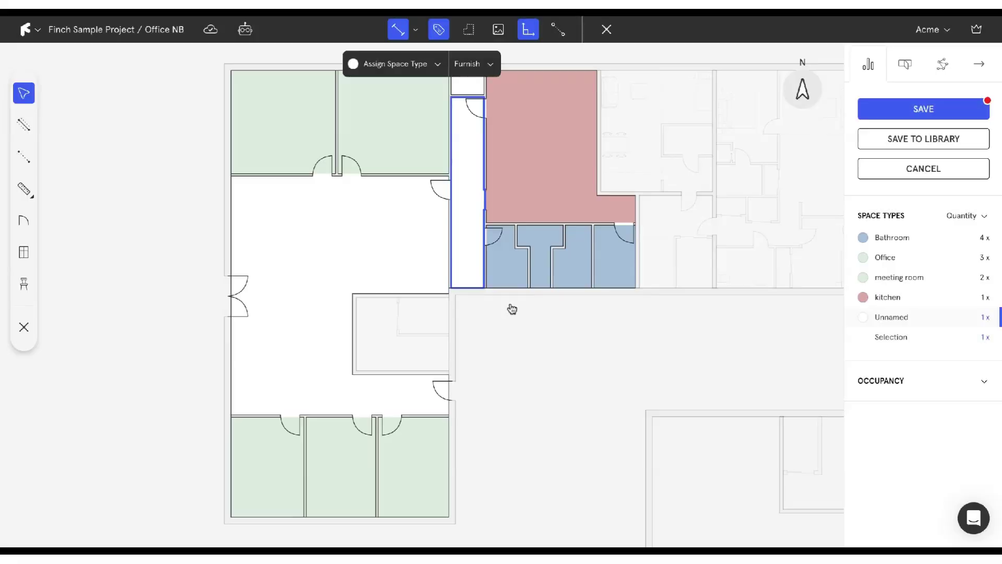
left_click(534, 349)
middle_click_drag(538, 371, 575, 358)
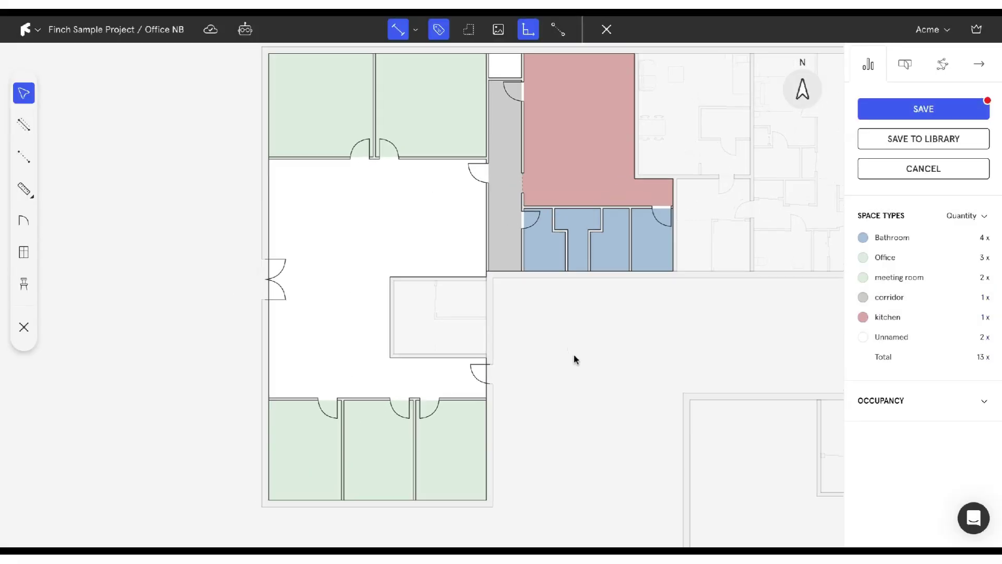
Select all three Office spaces together and choose Desks as their furnishing
left_click(894, 265)
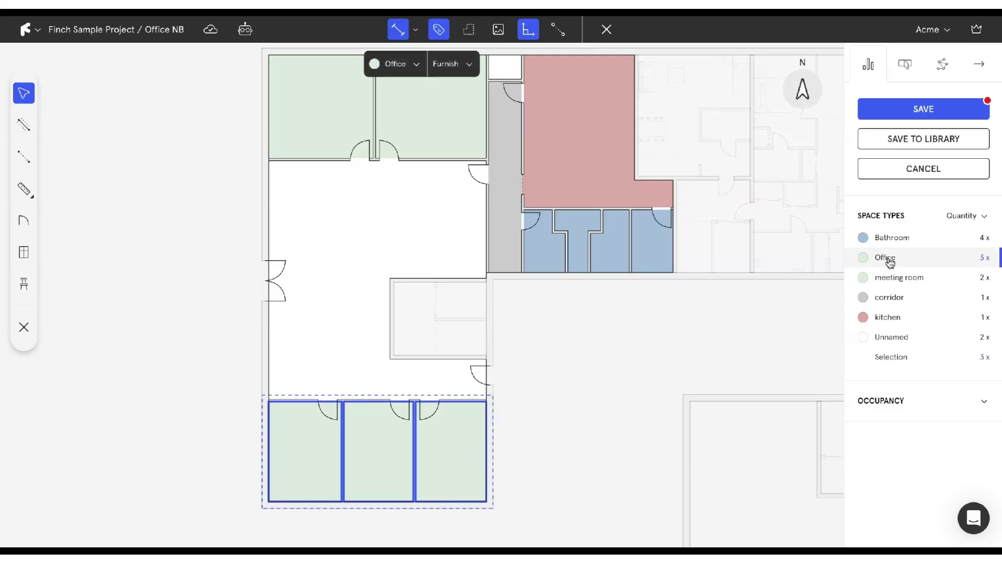
left_click(450, 63)
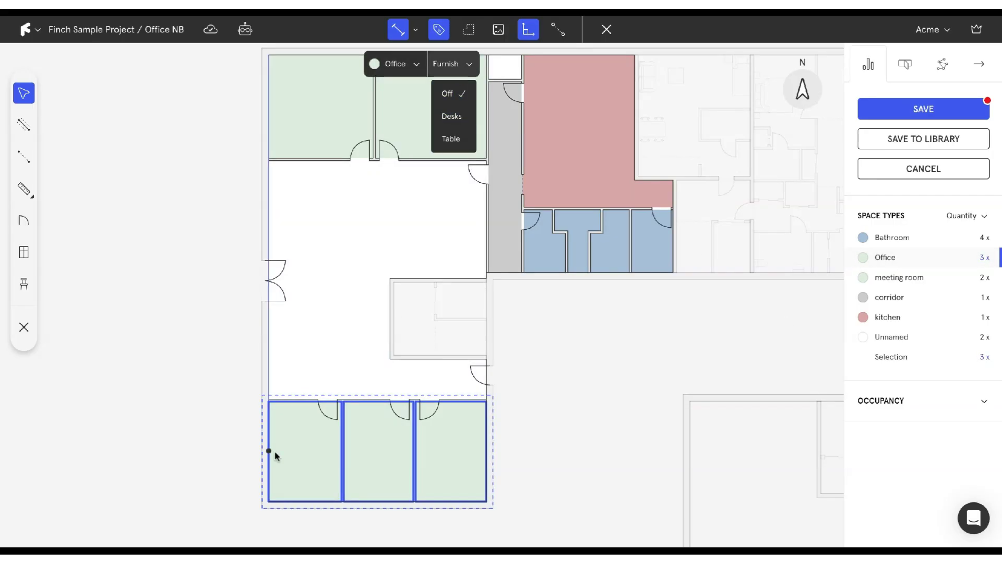
left_click(451, 117)
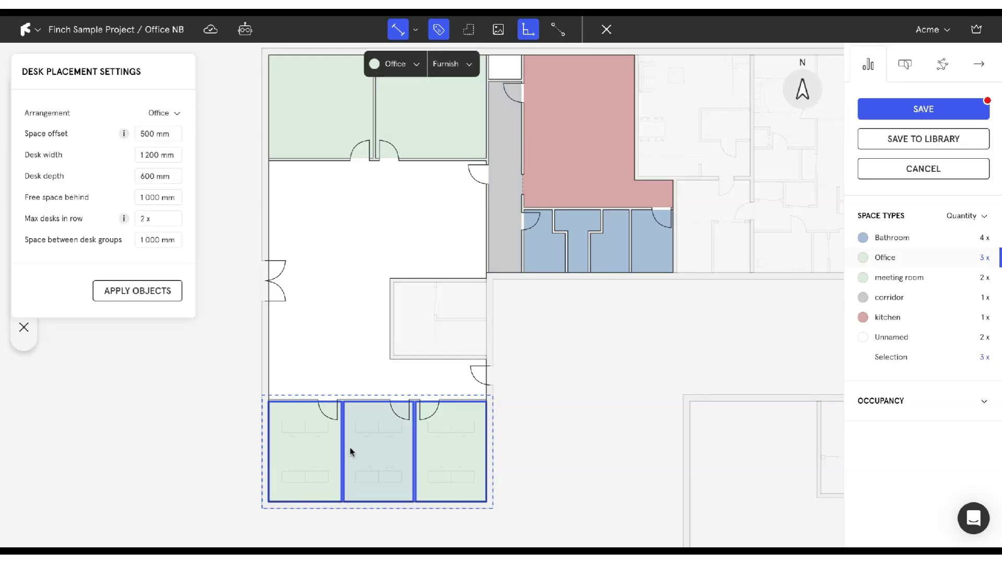
scroll(450, 434, "up", 5)
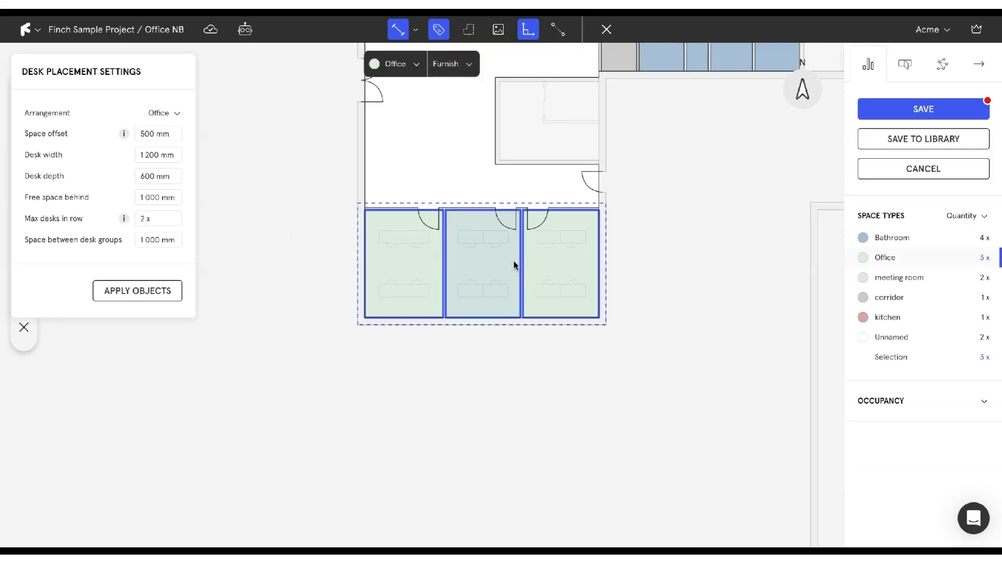
middle_click_drag(510, 267, 541, 257)
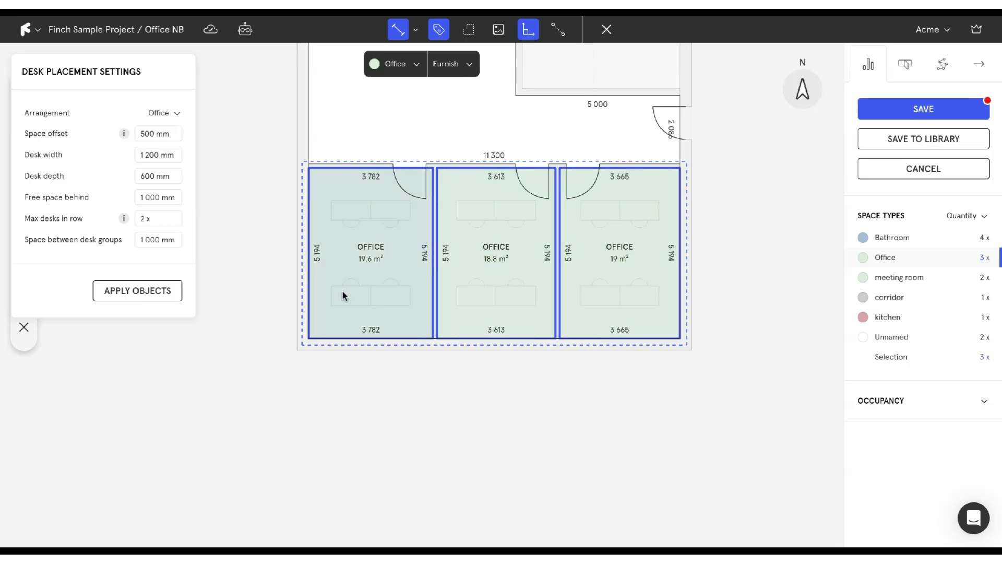
Set the free space behind the desks to 3000 mm and apply the desk objects to the three offices
left_click(147, 197)
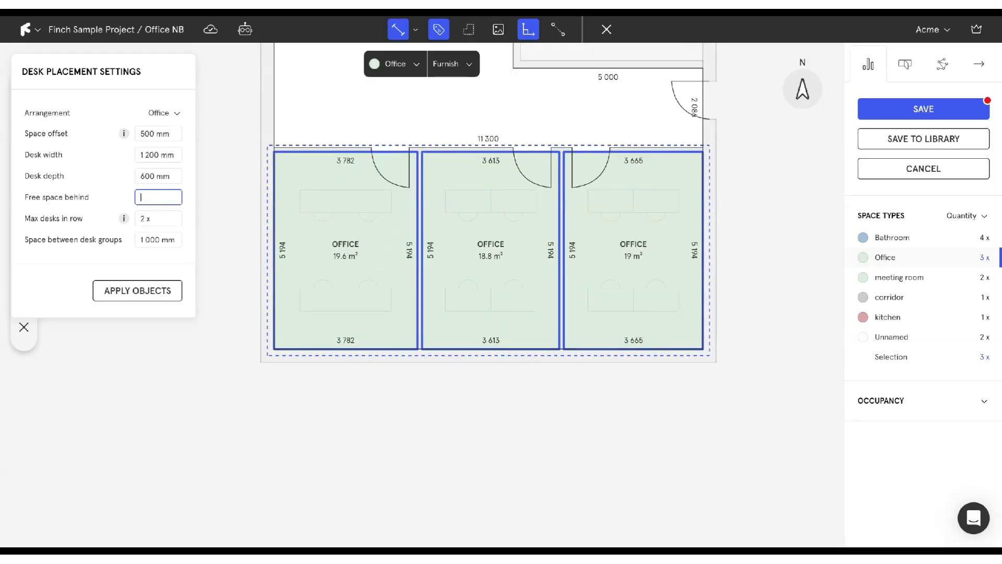
type("3000")
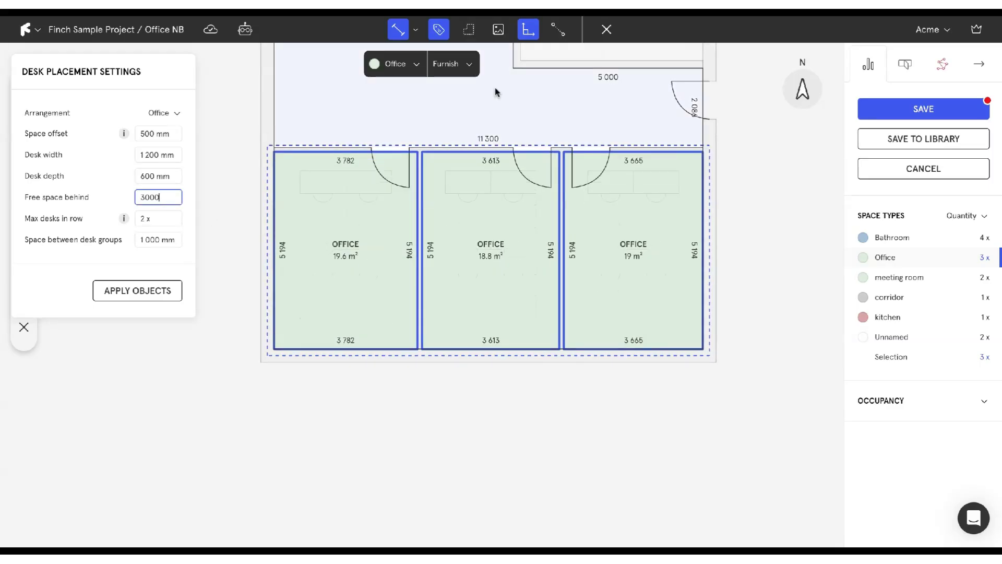
left_click(138, 296)
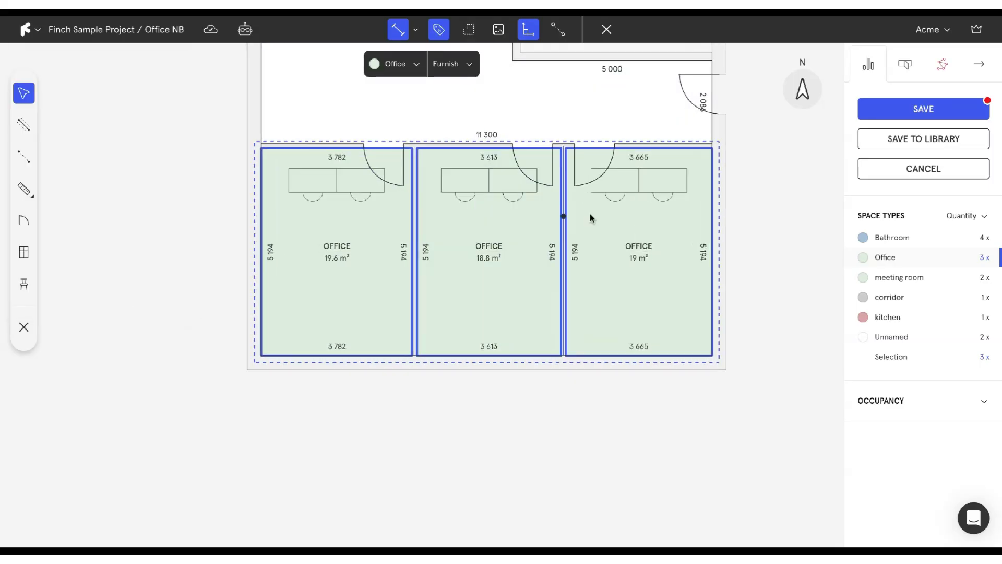
Move the desk pairs of all three offices together, straight away from the door wall to about the middle of the rooms
scroll(590, 215, "up", 1)
left_click(629, 193)
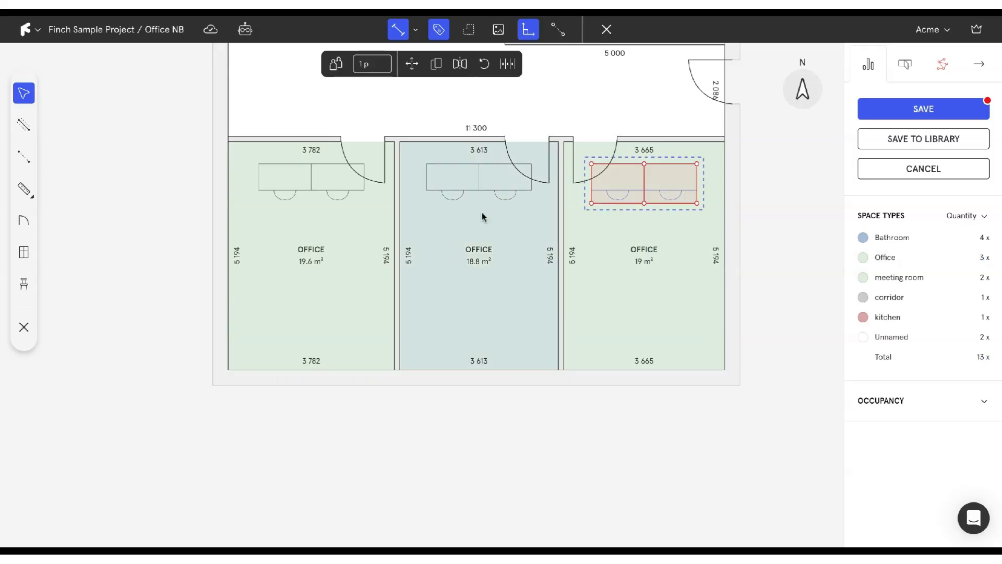
left_click(463, 193, "shift")
left_click(278, 186, "shift")
left_click(413, 64)
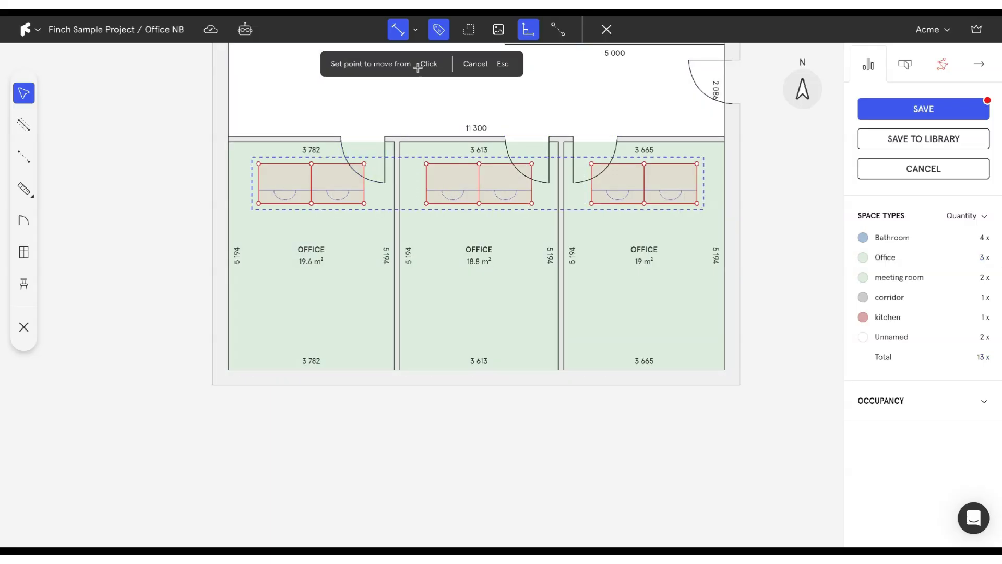
left_click(489, 204)
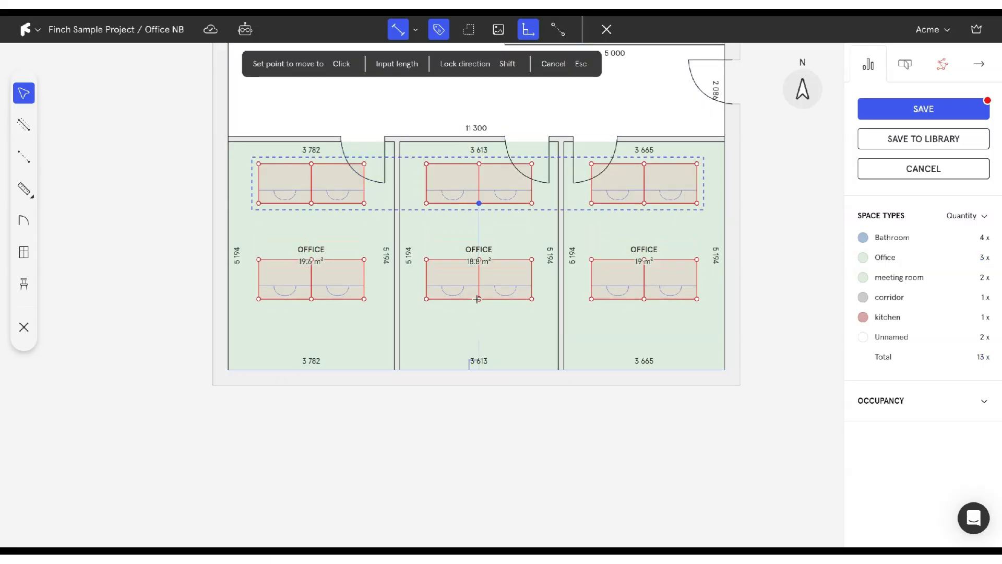
left_click(490, 299)
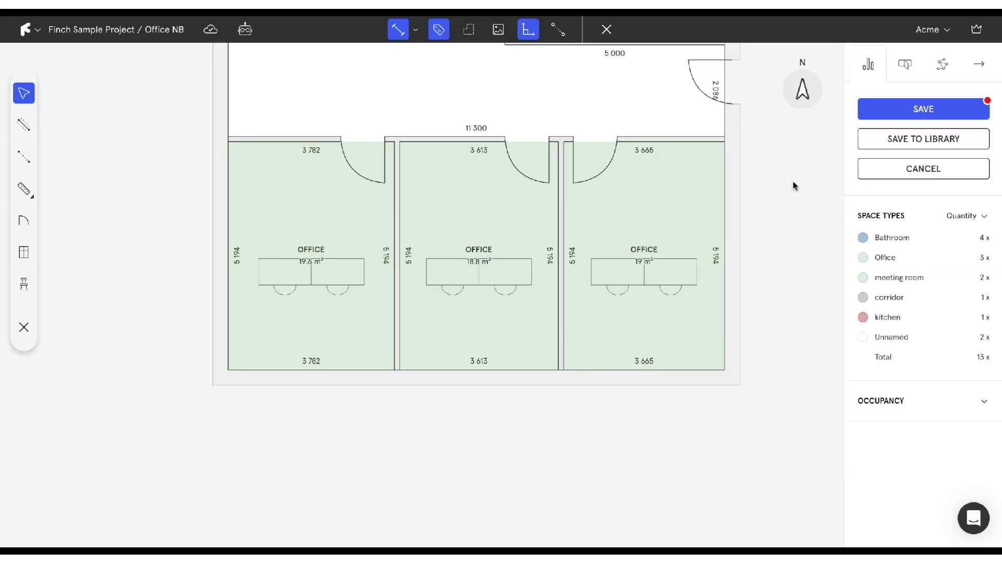
Select both meeting rooms, choose Table as their furnishing and examine the previewed conference tables
scroll(730, 153, "down", 3)
middle_click_drag(728, 156, 556, 370)
scroll(575, 324, "down", 3)
left_click(899, 277)
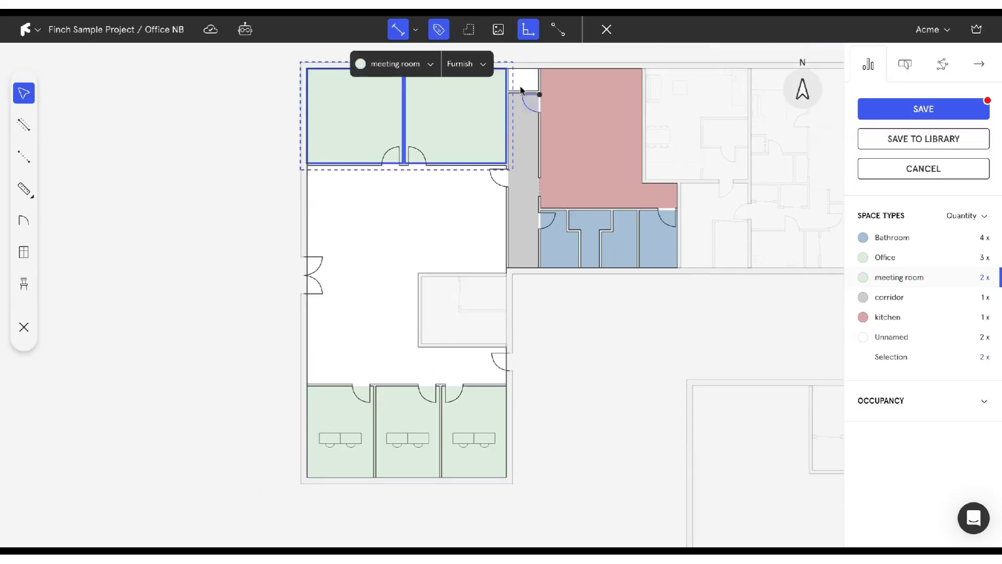
left_click(462, 63)
left_click(467, 139)
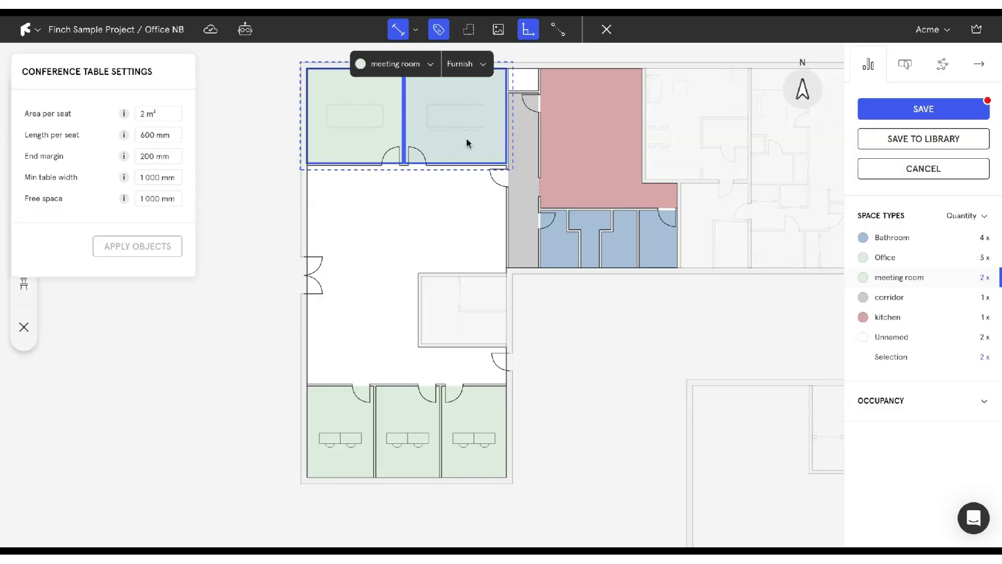
scroll(396, 99, "up", 3)
middle_click_drag(452, 196, 492, 275)
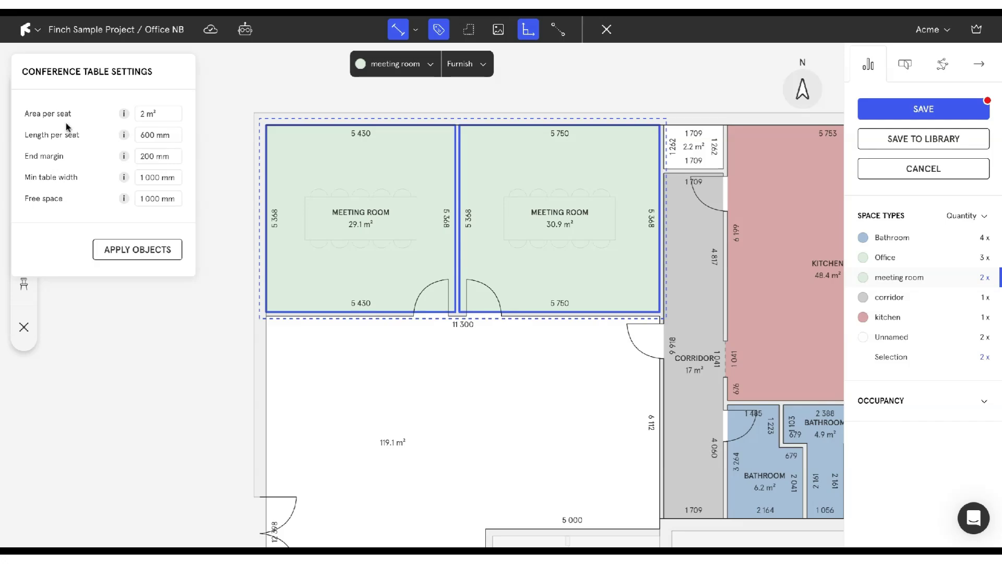
left_click(74, 137)
scroll(312, 199, "up", 3)
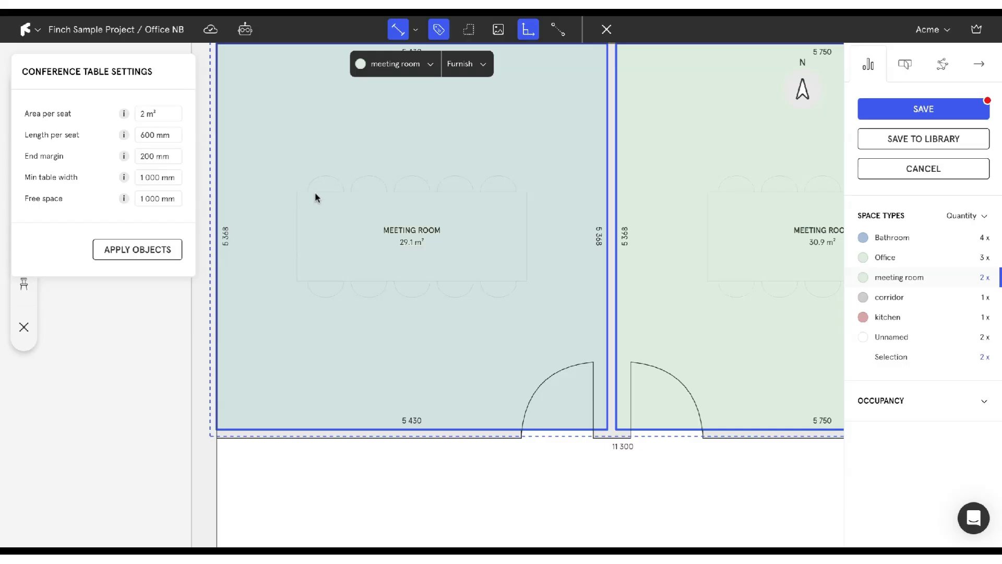
scroll(294, 229, "down", 3)
For the 29.1 m² meeting room only, set the conference table's free space to 800 mm and apply the table
left_click(303, 230)
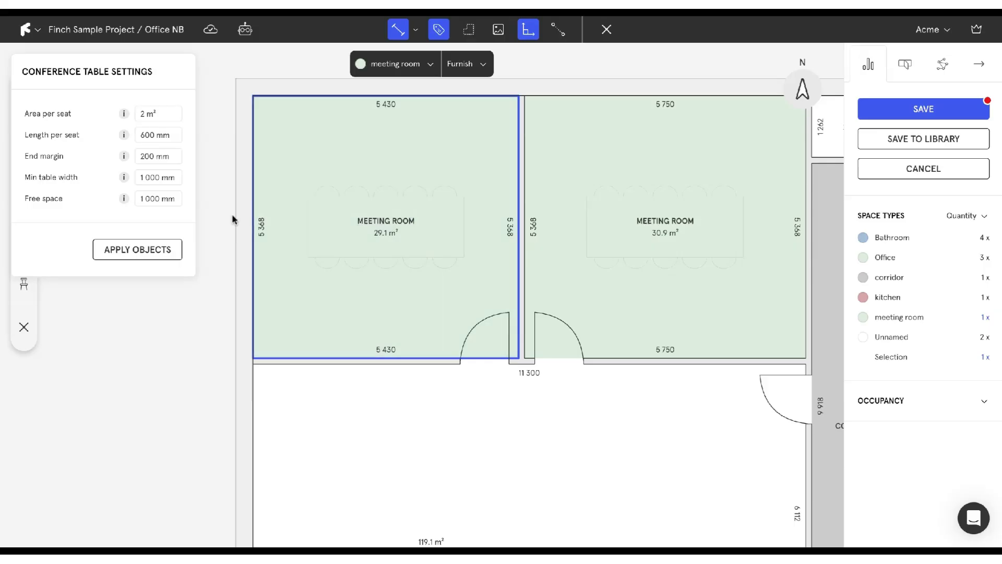
triple_click(173, 200)
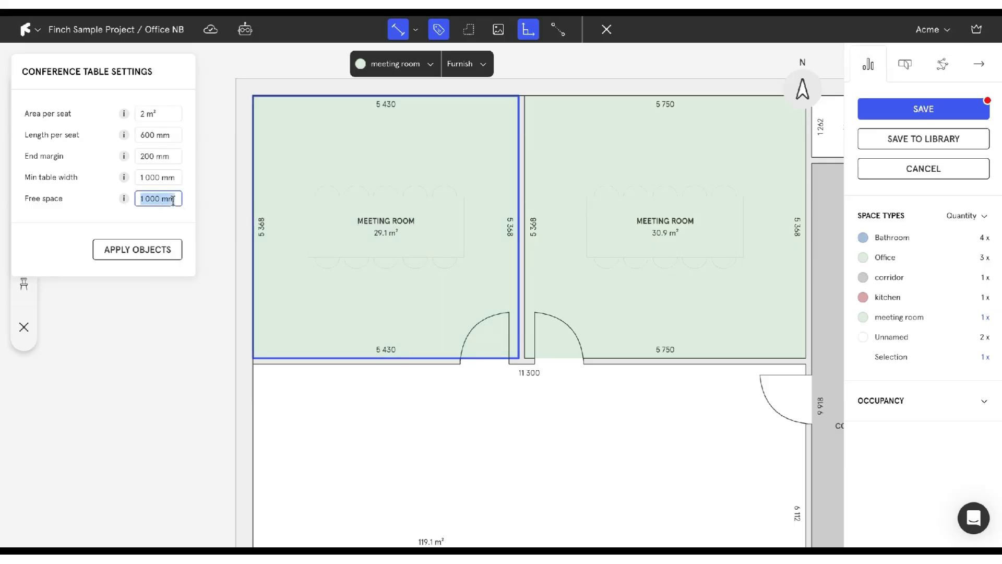
type("800")
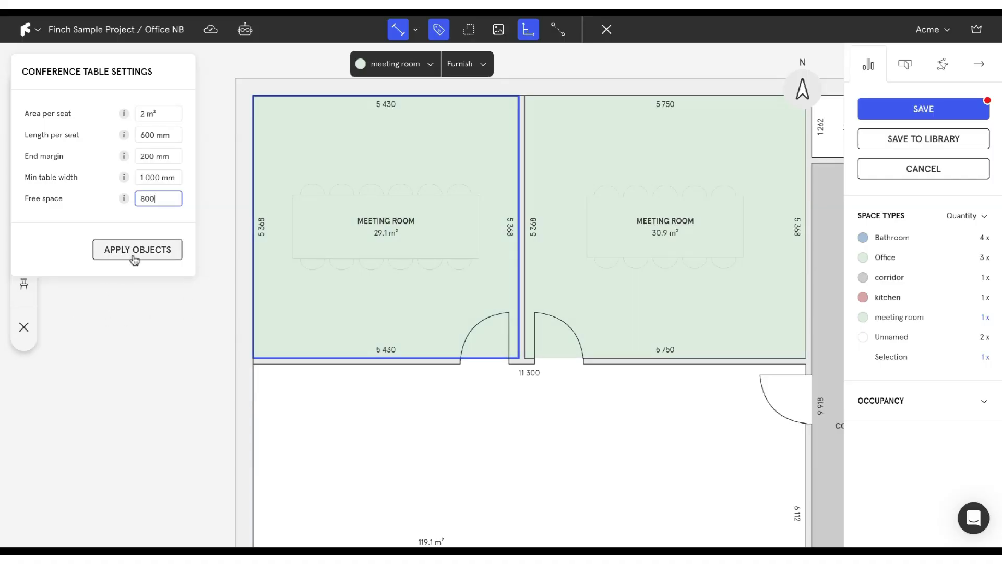
left_click(135, 260)
scroll(510, 261, "down", 5)
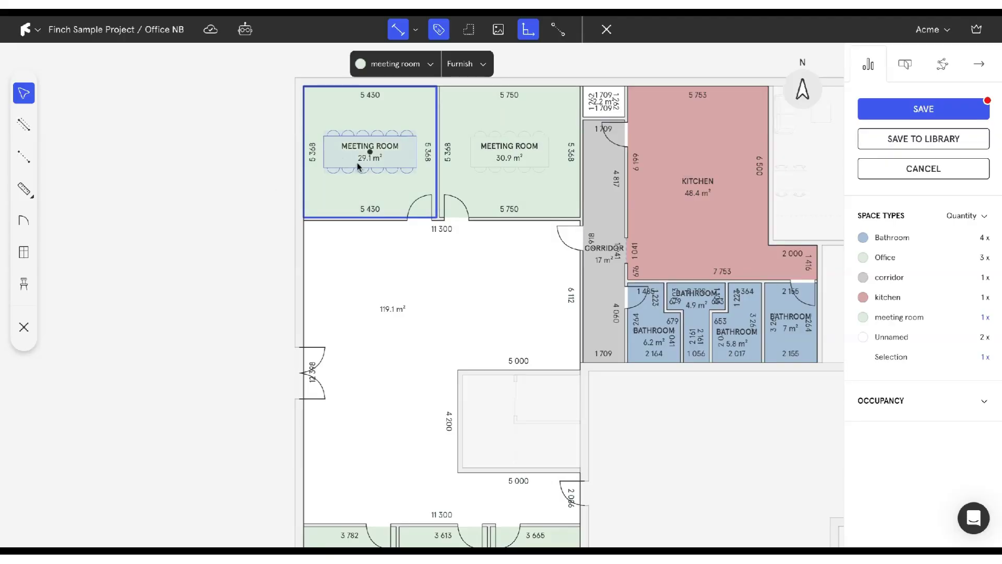
left_click(373, 167)
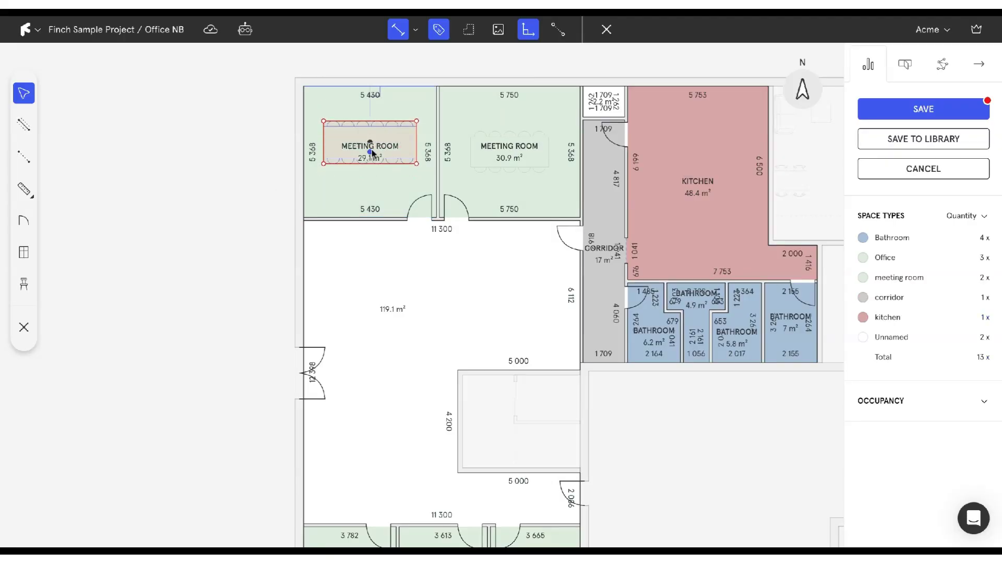
left_click(277, 241)
Delete the double entrance door from the outer wall of the large open room
scroll(274, 230, "down", 4)
scroll(597, 446, "up", 2)
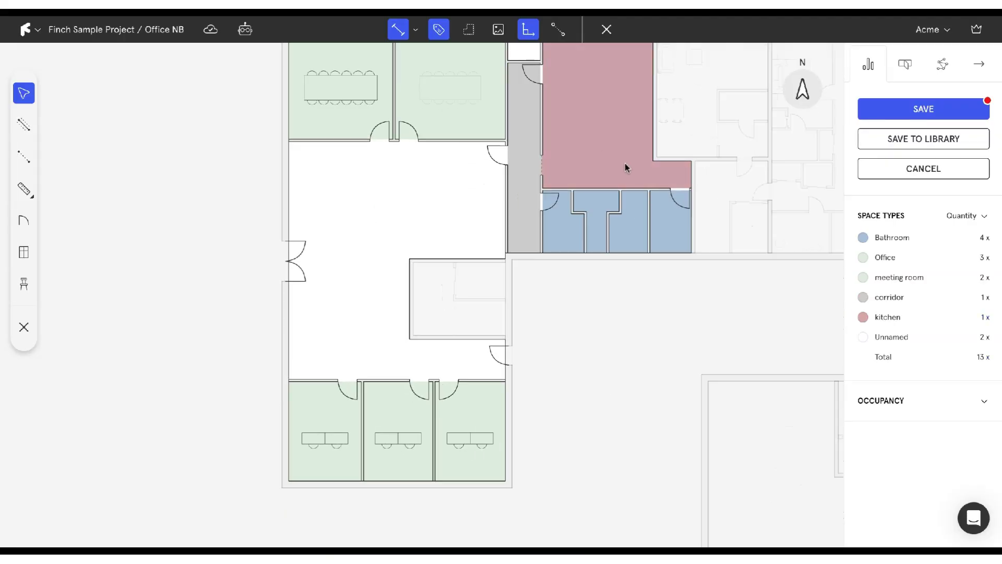
left_click(296, 263)
key("Delete")
Place a 1400 mm double door in the core's upper wall, near its corner with the open room
left_click(24, 220)
left_click(437, 64)
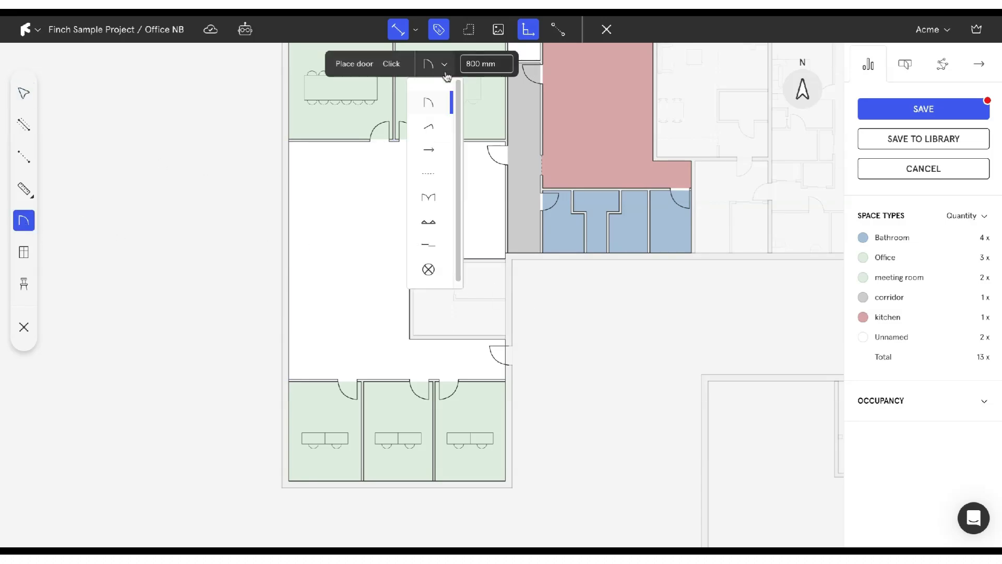
left_click(428, 201)
scroll(434, 257, "up", 3)
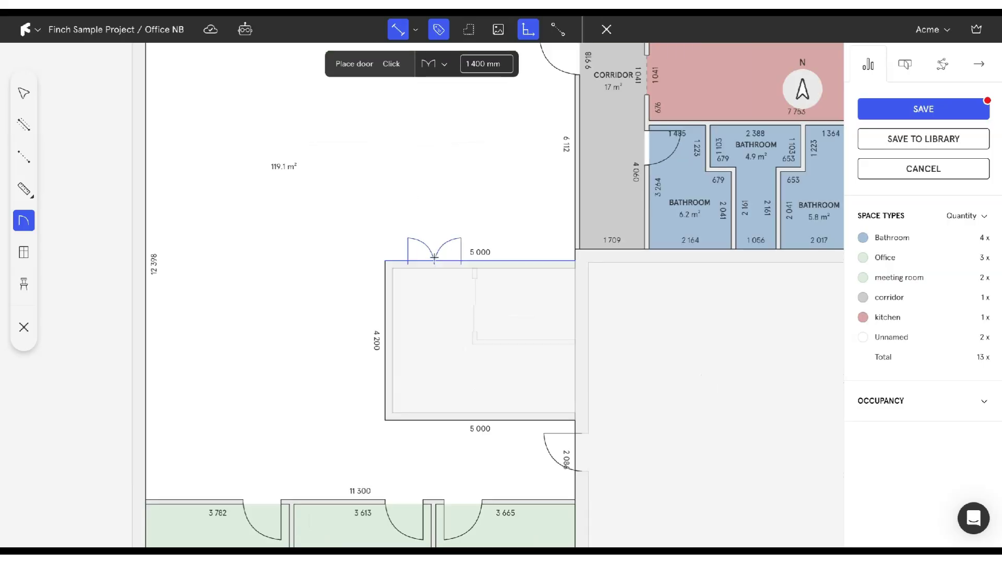
left_click(427, 260)
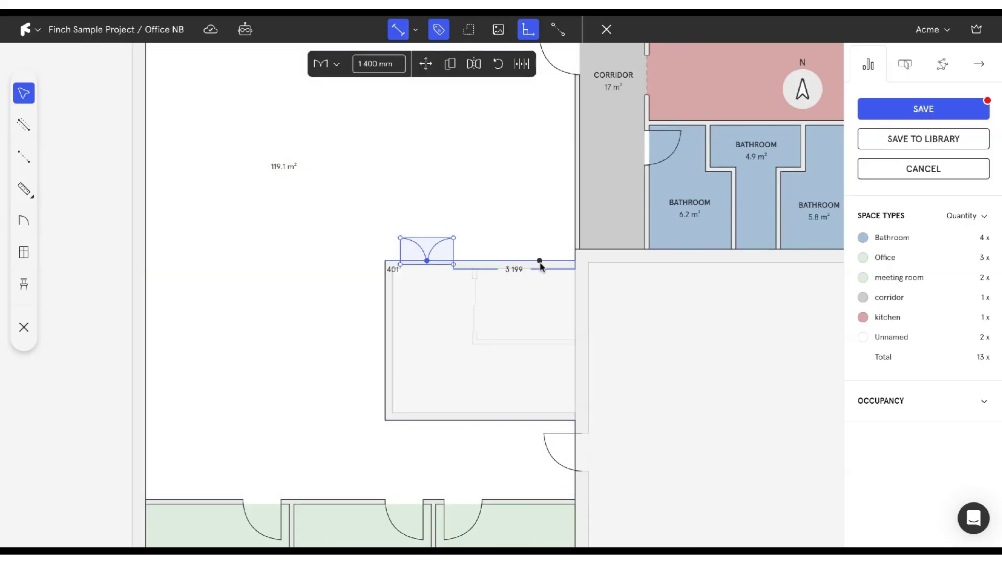
key("Escape")
scroll(608, 256, "down", 3)
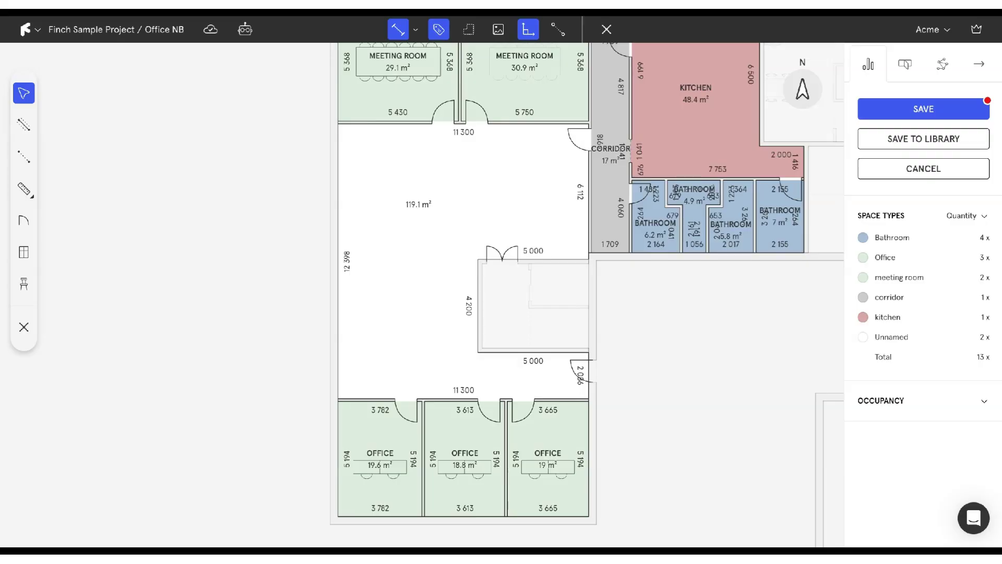
Check the plan against the reference image, then divide the open room with a straight dashed separator from the core's upper corner to the outer wall
key("i")
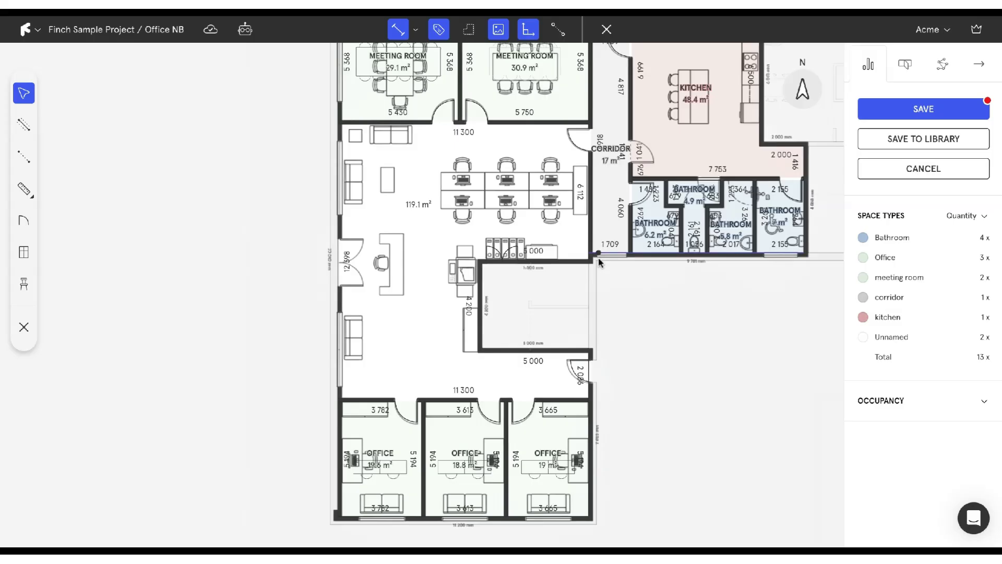
key("i")
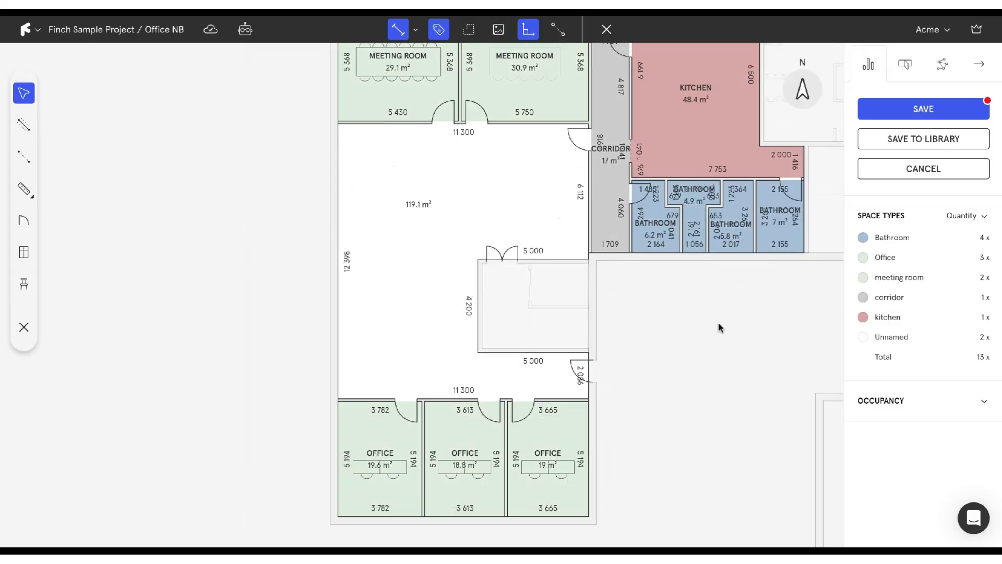
left_click(14, 157)
left_click(476, 259)
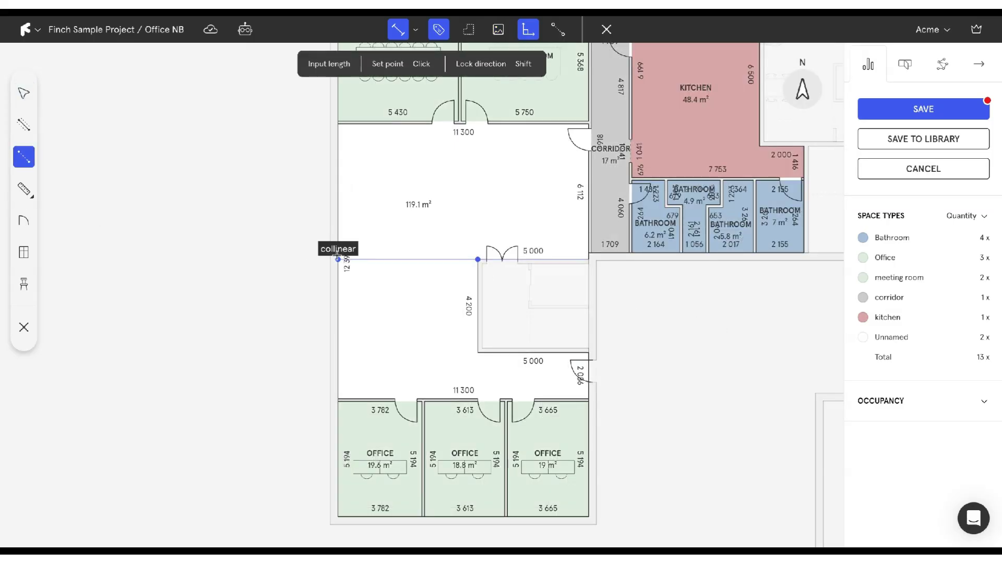
left_click(339, 258)
key("Escape")
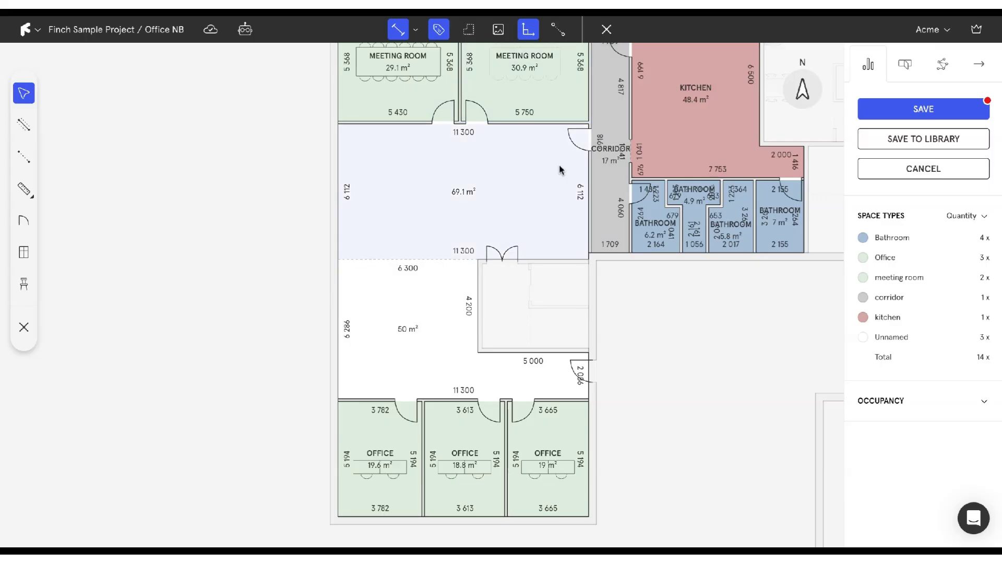
Furnish the 69.1 m² open room with an Office desk arrangement, setting the free space behind the desks to 1000 mm
left_click(530, 178)
left_click(470, 64)
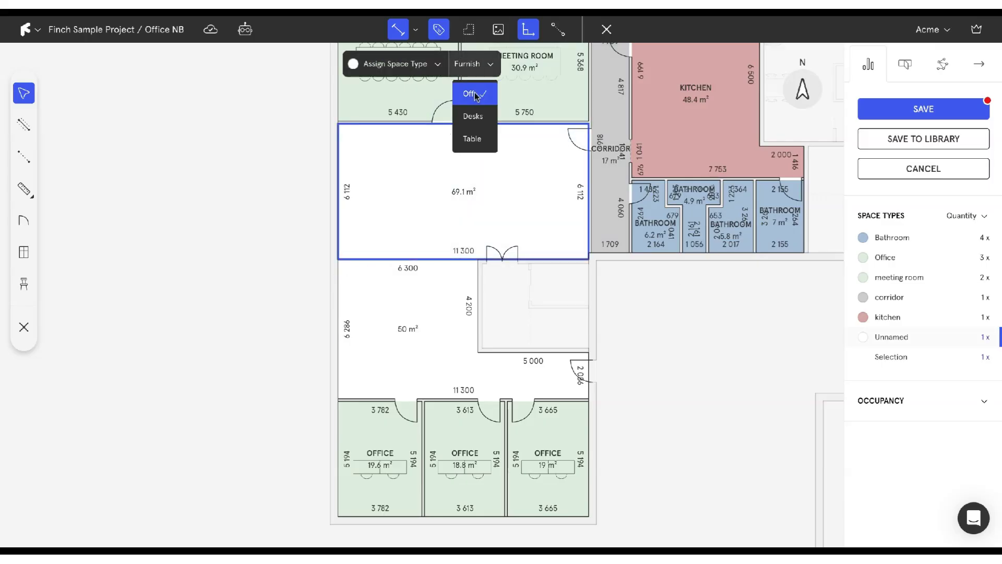
left_click(473, 117)
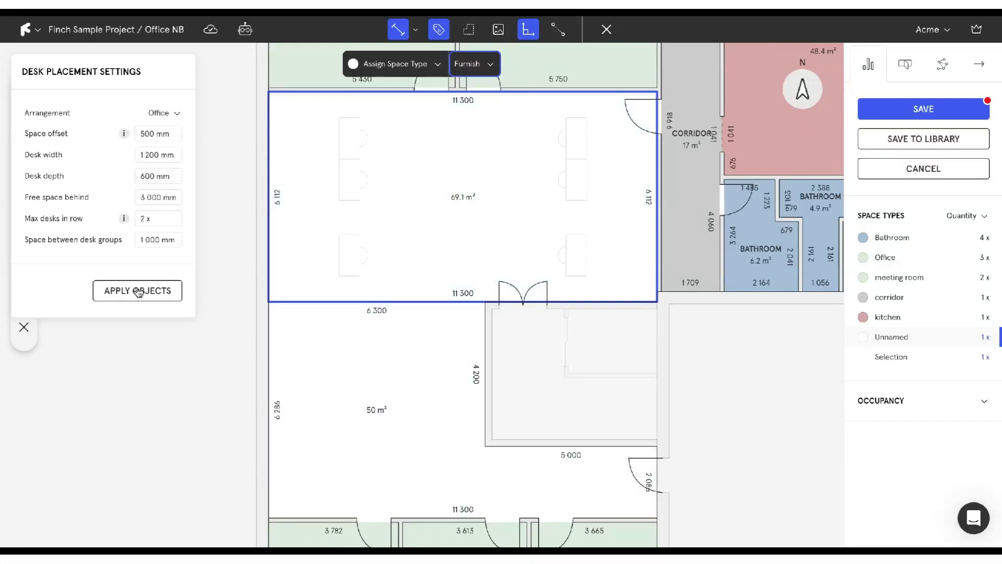
left_click(33, 194)
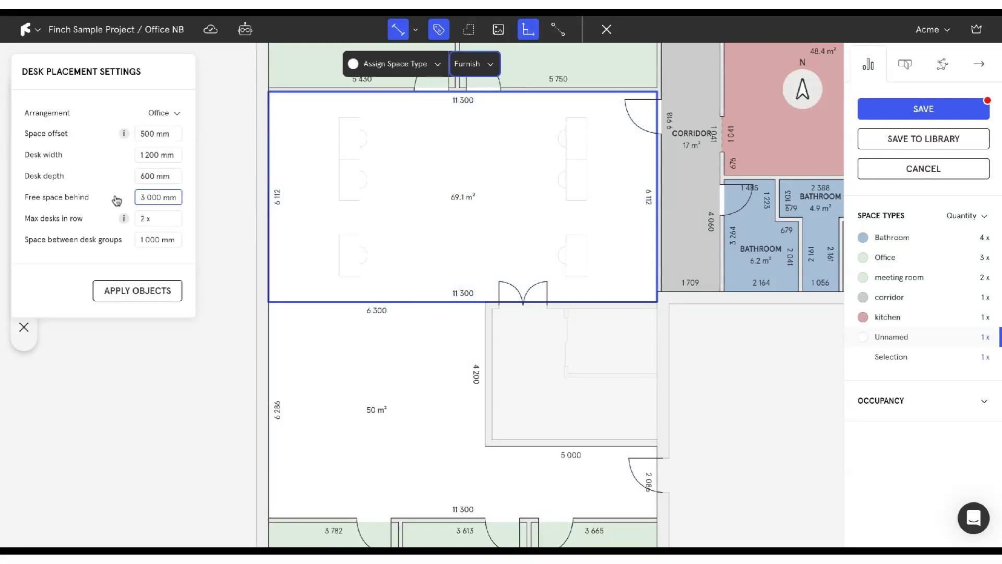
triple_click(152, 197)
type("1000")
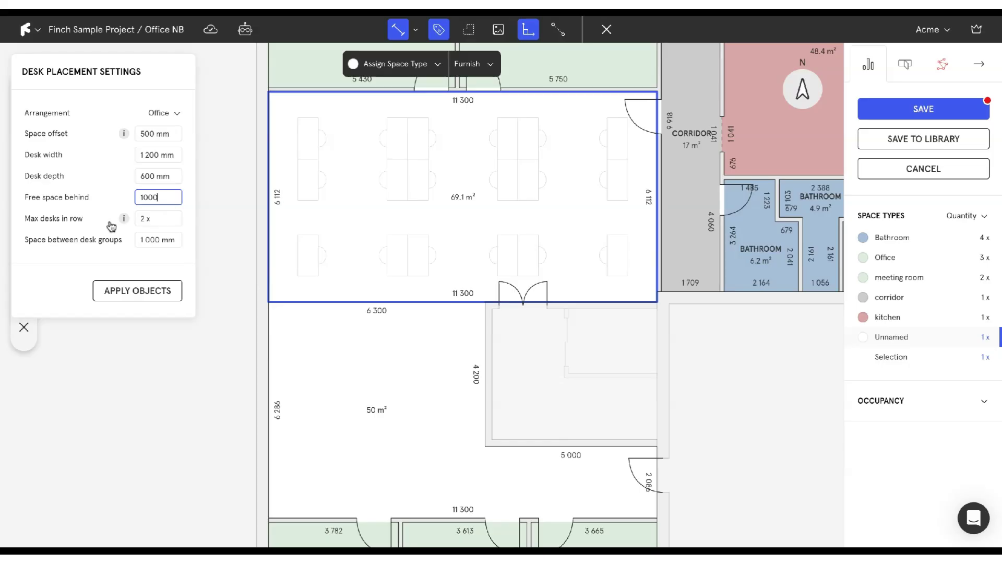
Set the maximum desks in a row to 3 and apply the desk layout to the open room
left_click(167, 222)
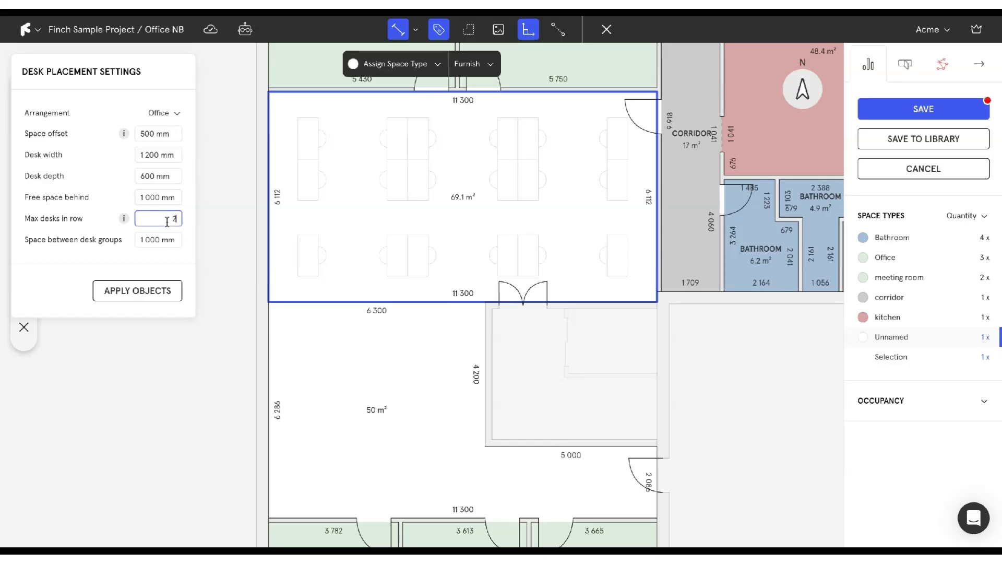
left_click(184, 245)
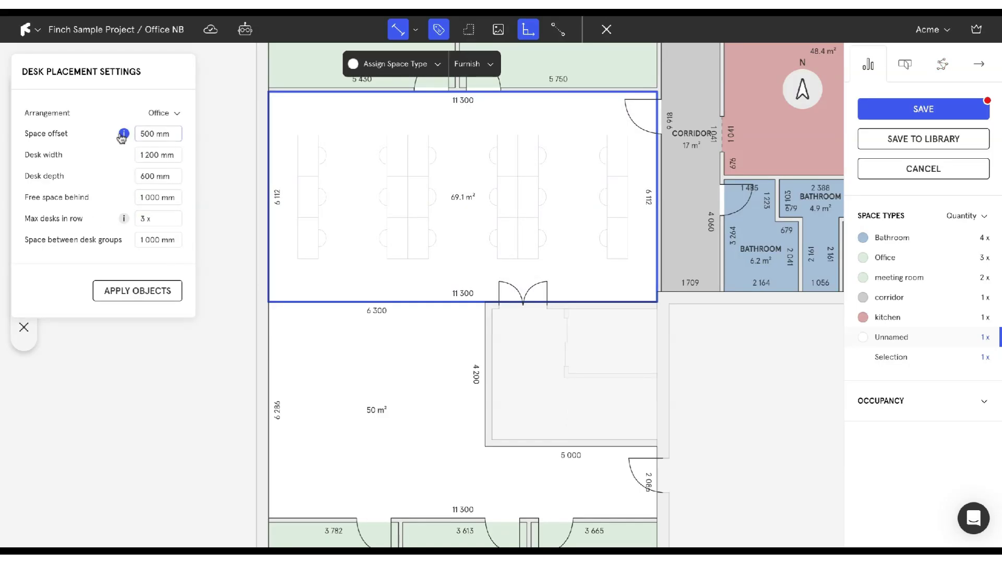
left_click(147, 135)
left_click(147, 291)
scroll(436, 256, "down", 2)
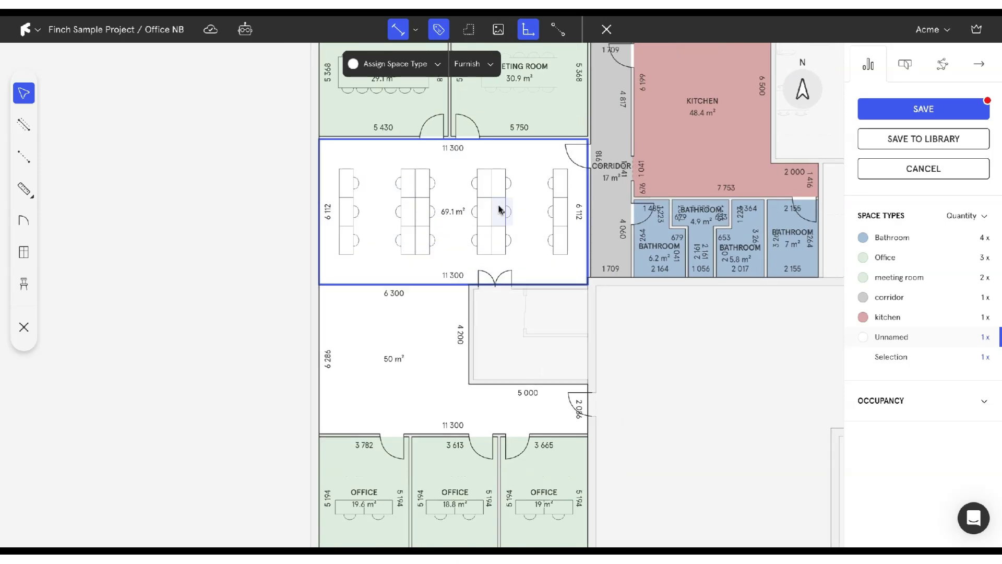
Display the occupancy analysis by number of people and check which rooms belong to each occupancy group
scroll(498, 219, "up", 3)
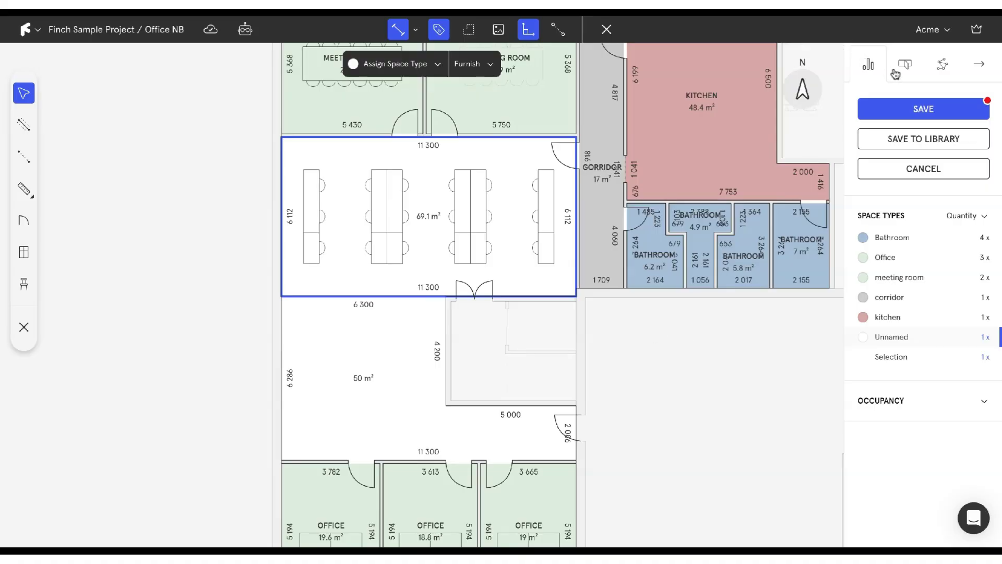
left_click(890, 400)
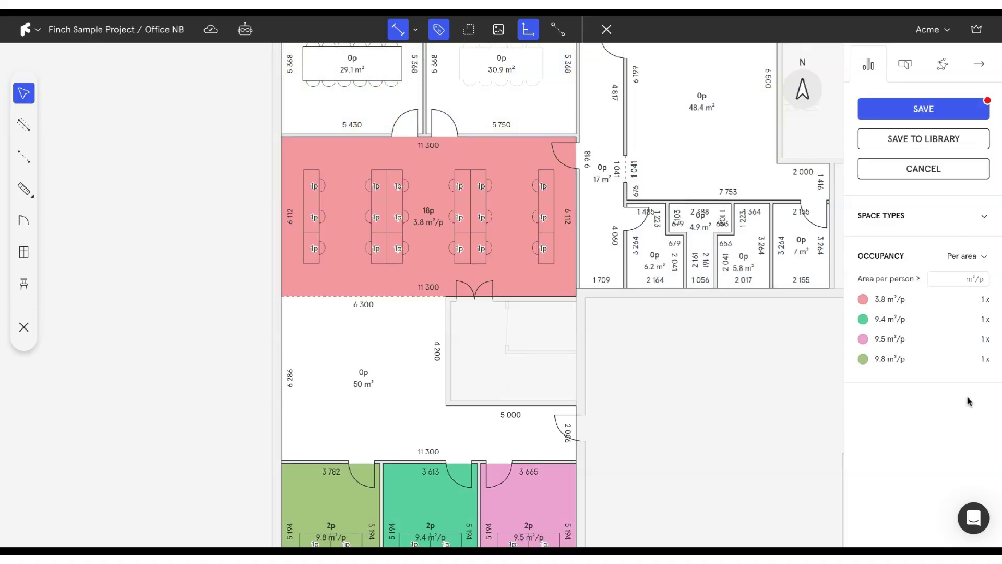
left_click(969, 262)
left_click(958, 291)
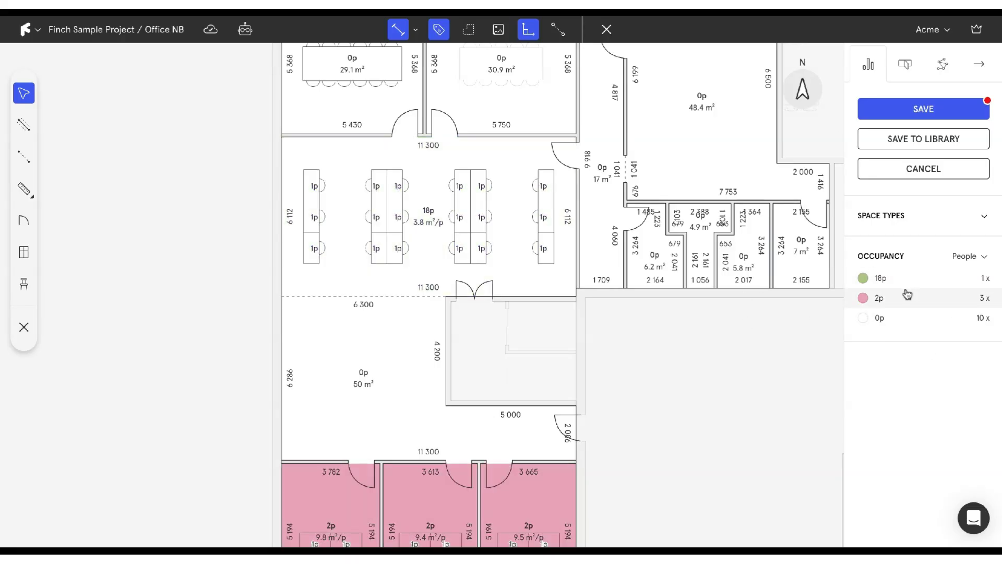
scroll(628, 337, "down", 3)
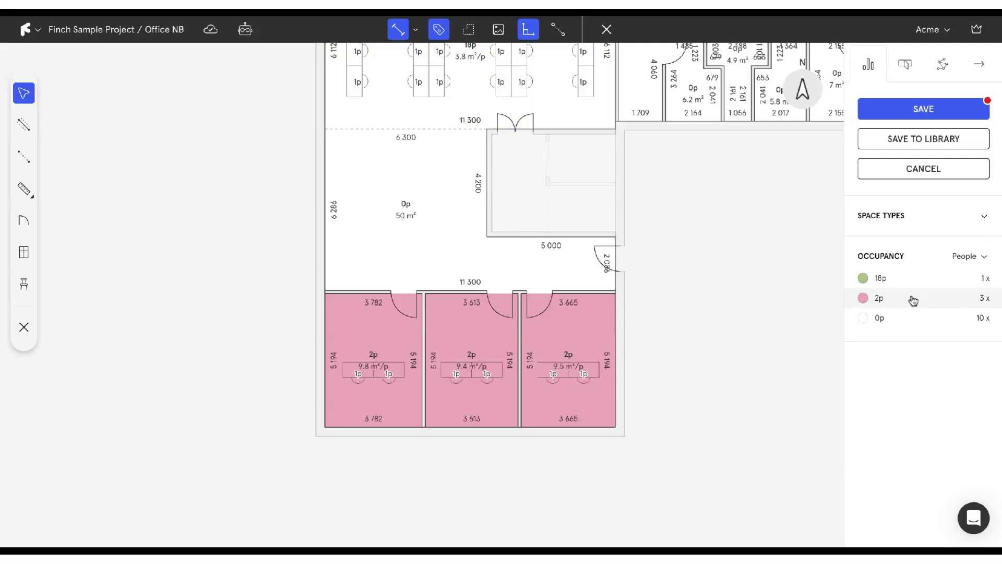
scroll(779, 245, "down", 1)
middle_click_drag(779, 245, 736, 405)
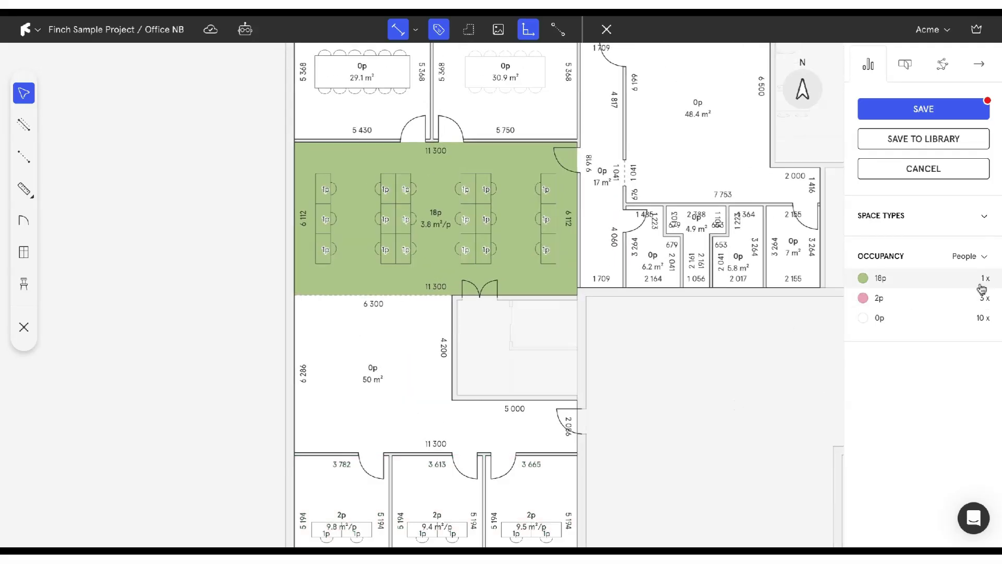
Switch the occupancy analysis to Per area with a minimum of 4 m² per person and inspect the furnished rooms
left_click(968, 255)
left_click(962, 329)
left_click(976, 279)
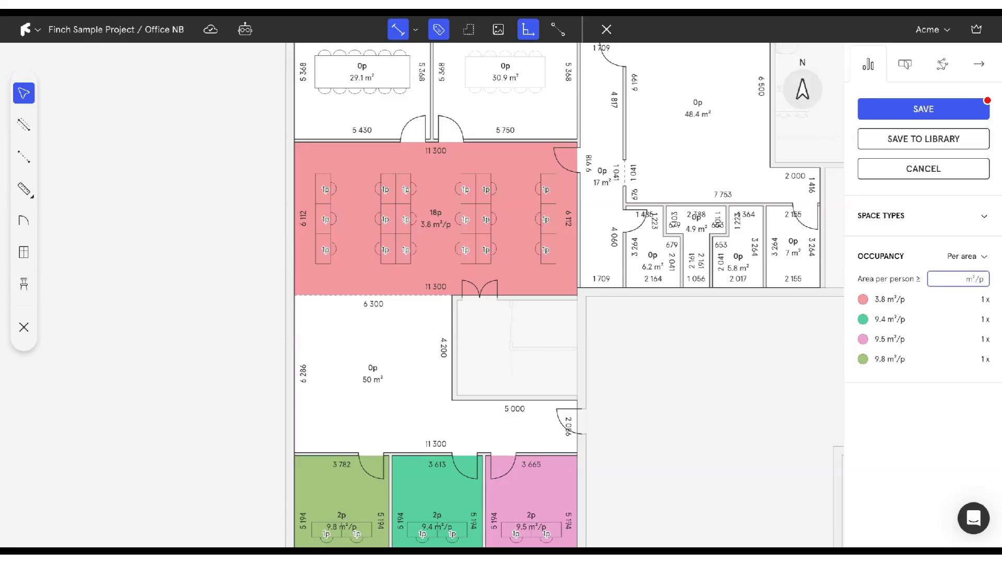
type("4")
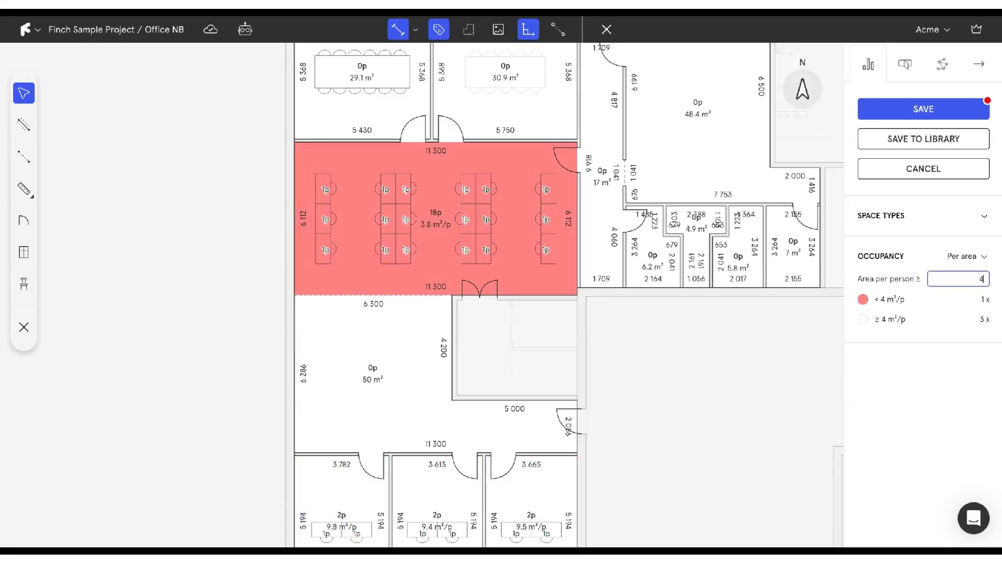
scroll(586, 286, "down", 2)
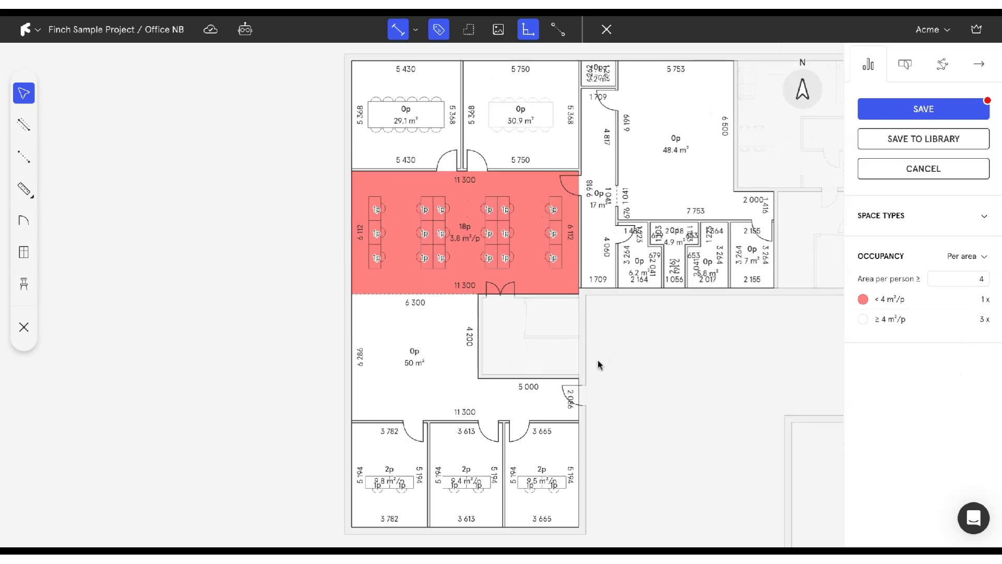
scroll(406, 504, "up", 2)
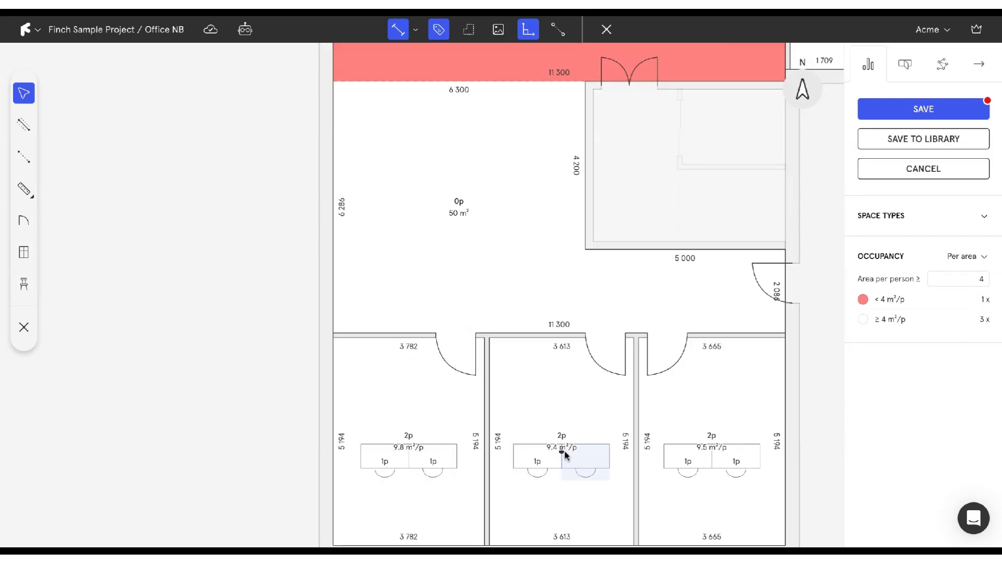
scroll(574, 313, "down", 2)
middle_click_drag(625, 211, 559, 448)
scroll(439, 385, "up", 2)
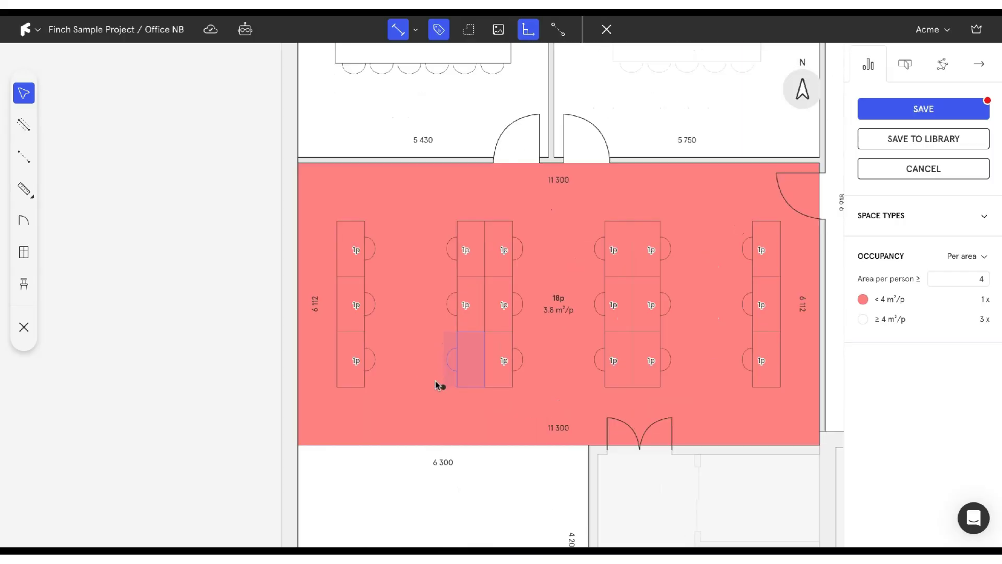
Try moving the open room's upper wall outward and try deleting a single desk, undoing each change
middle_click_drag(694, 364, 618, 358)
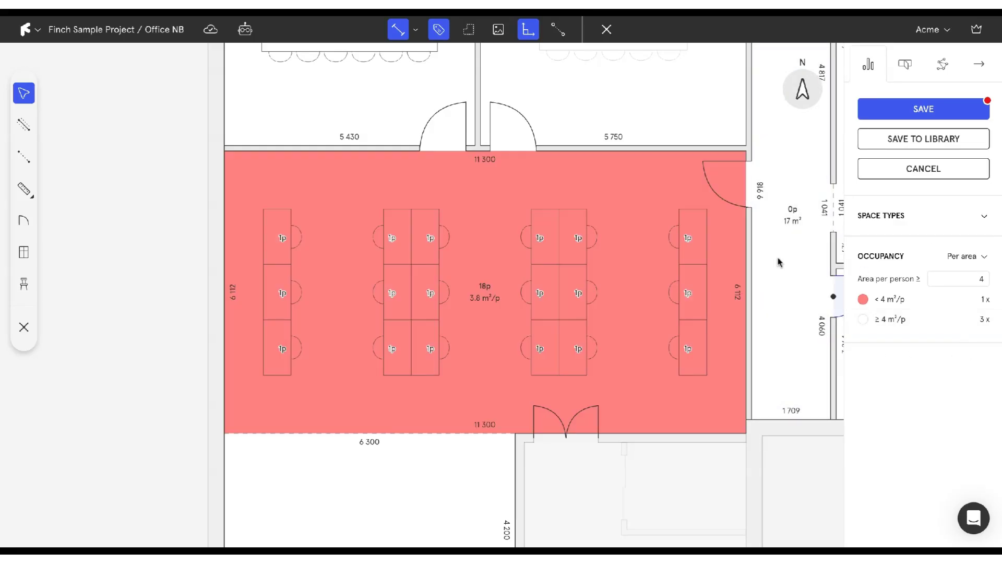
left_click(595, 148)
left_click_drag(380, 150, 380, 138)
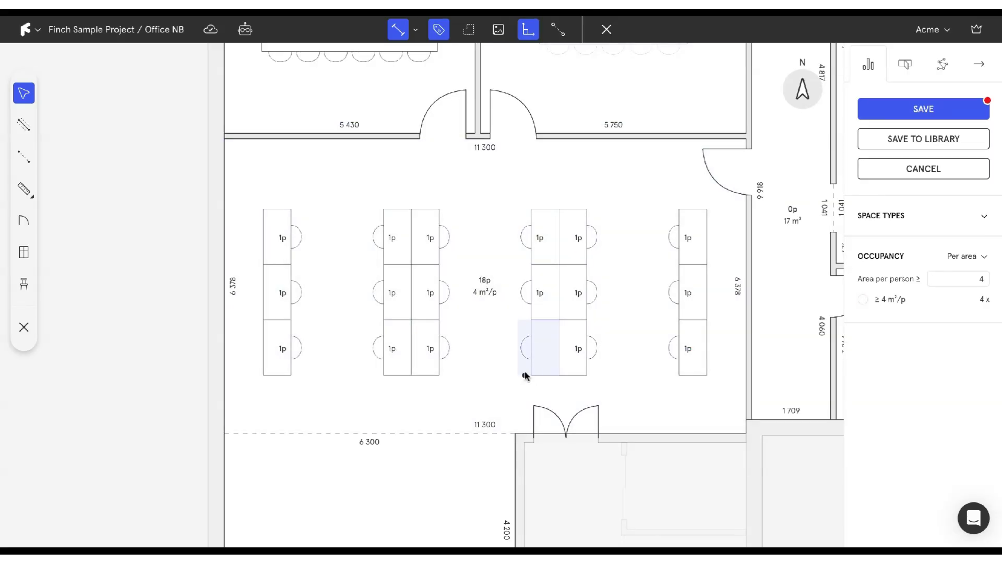
key("ctrl+z")
key("Delete")
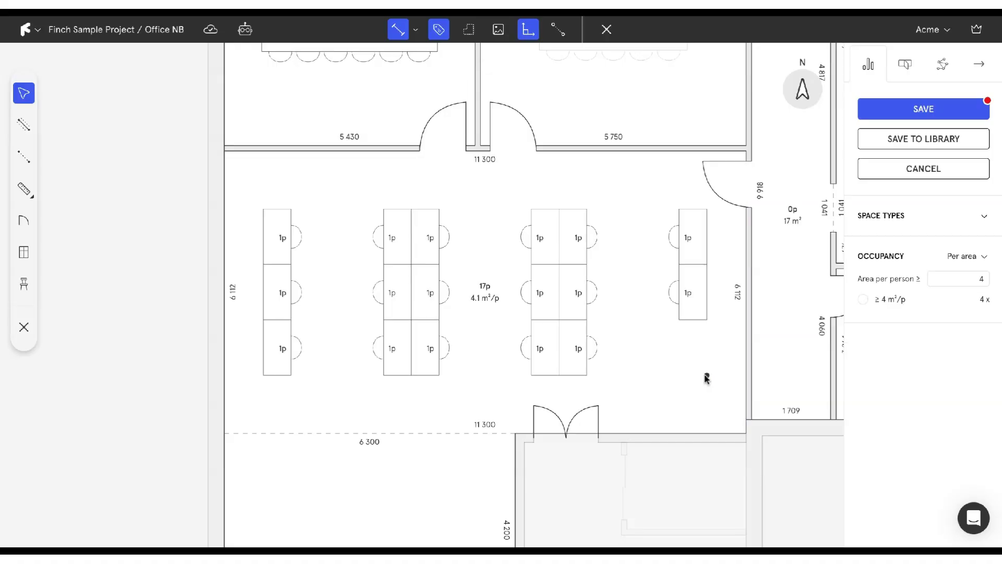
key("ctrl+z")
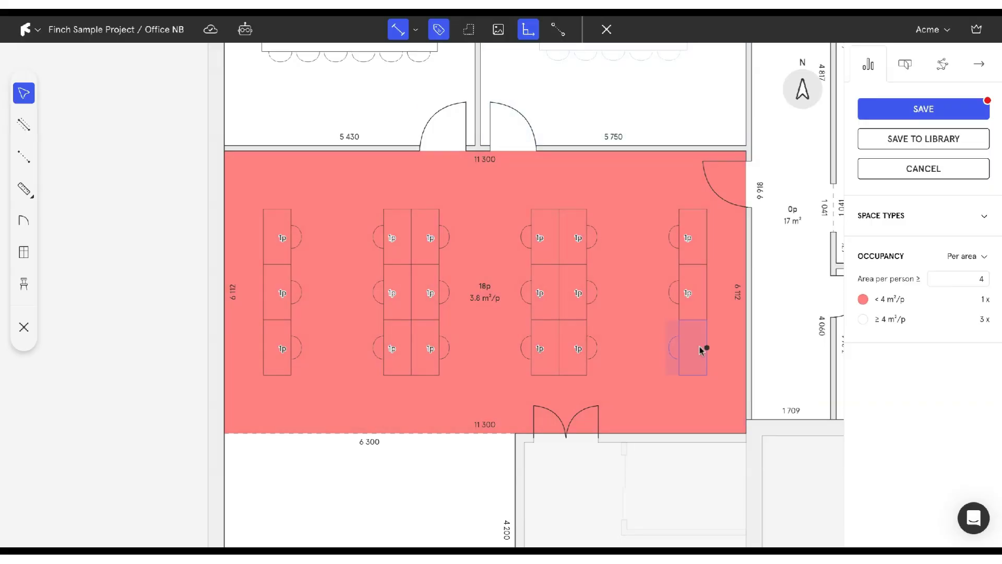
Delete the desk closest to the corridor door in the open room
left_click(690, 375)
left_click_drag(690, 374, 700, 243)
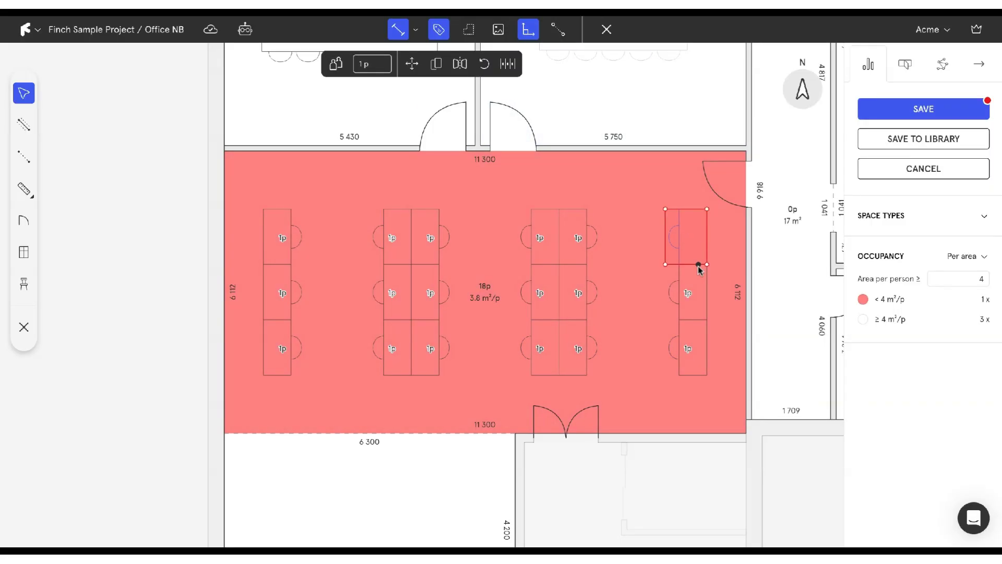
key("Delete")
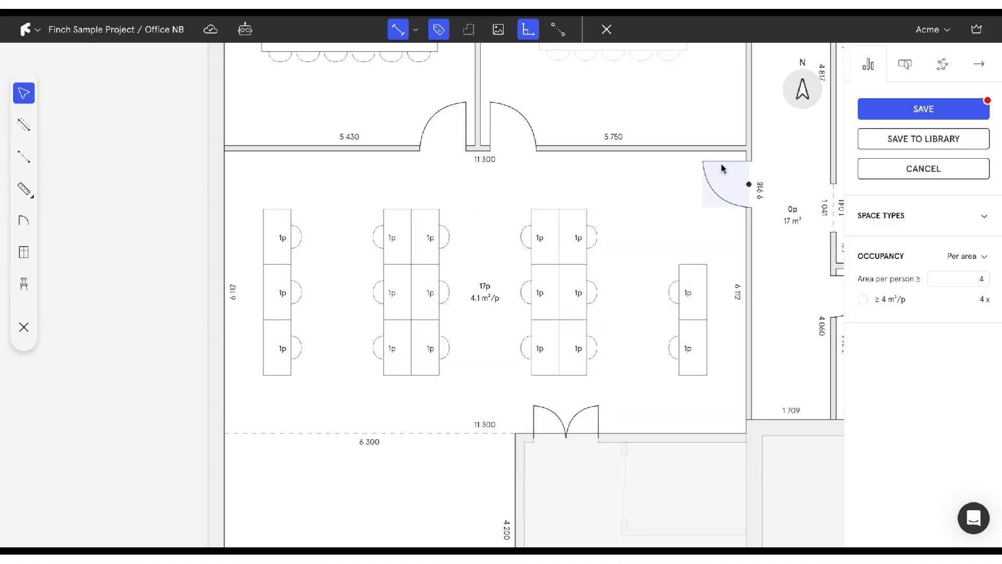
scroll(647, 189, "down", 2)
scroll(628, 188, "down", 5)
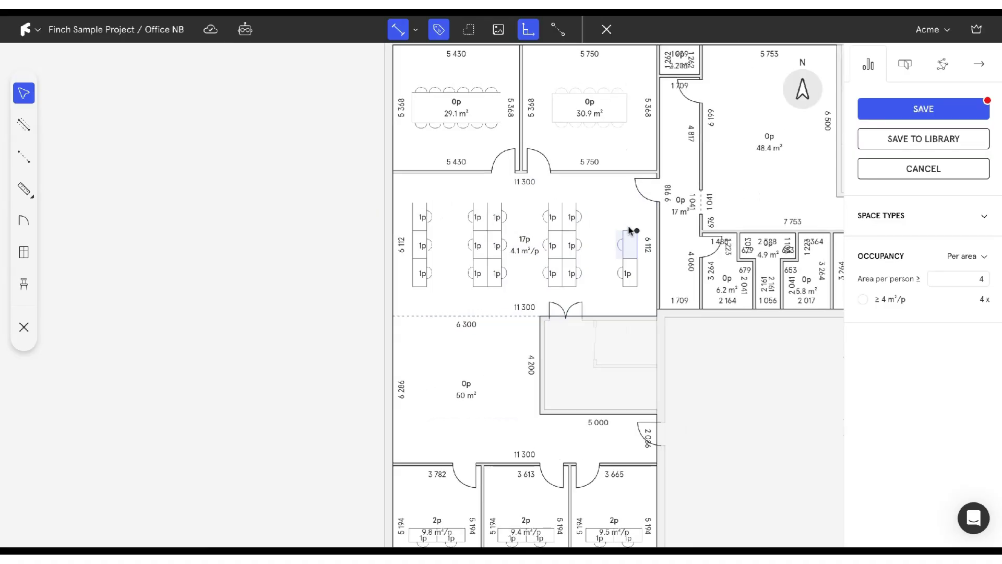
Compare the plan coloured by space type with the occupancy view, ending on the space types
left_click(924, 214)
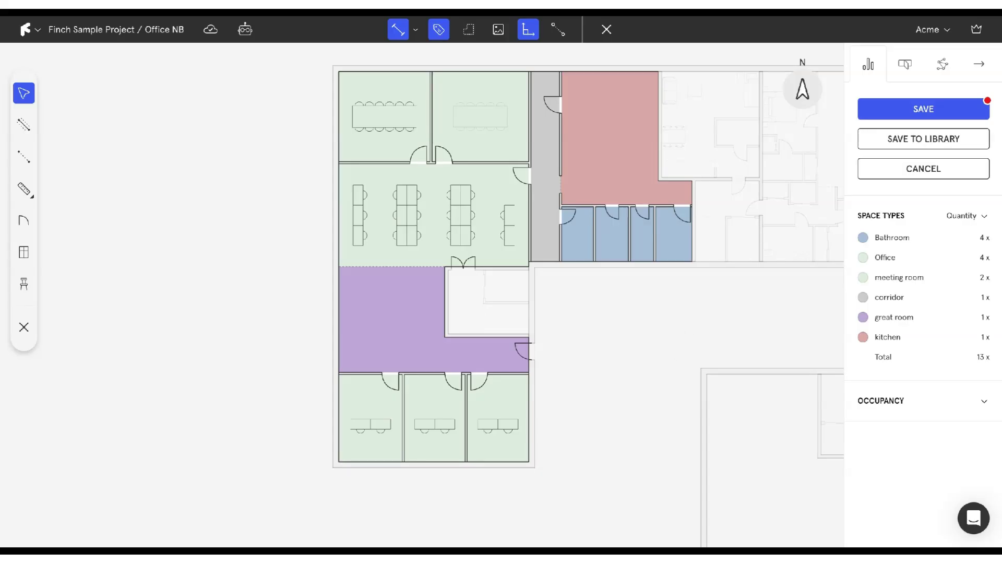
left_click(901, 413)
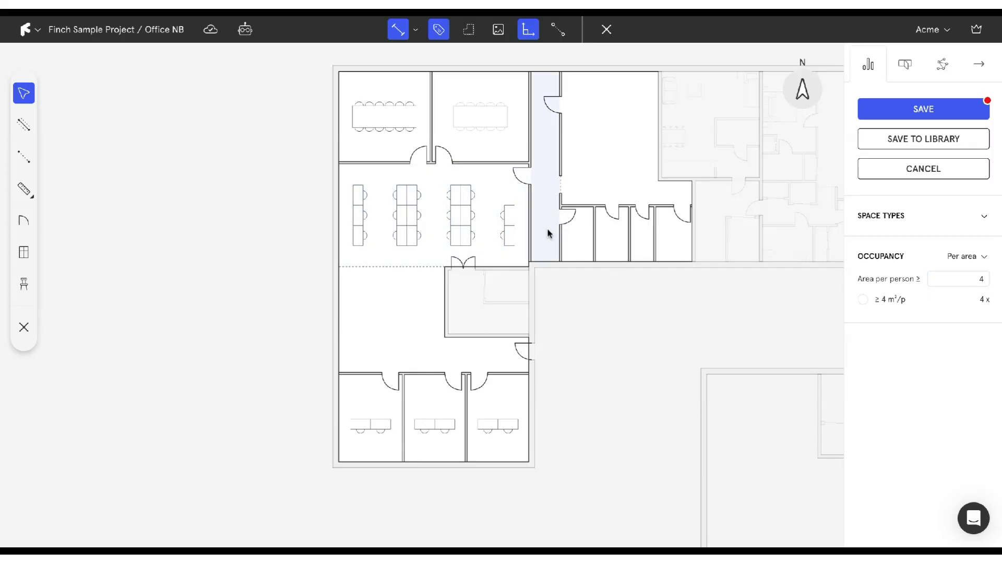
left_click(902, 257)
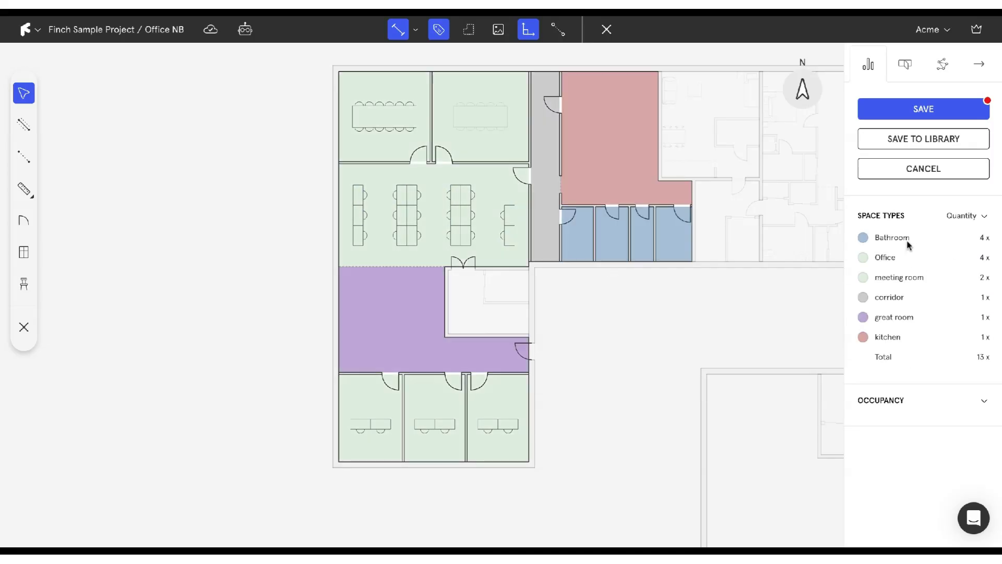
scroll(457, 205, "up", 3)
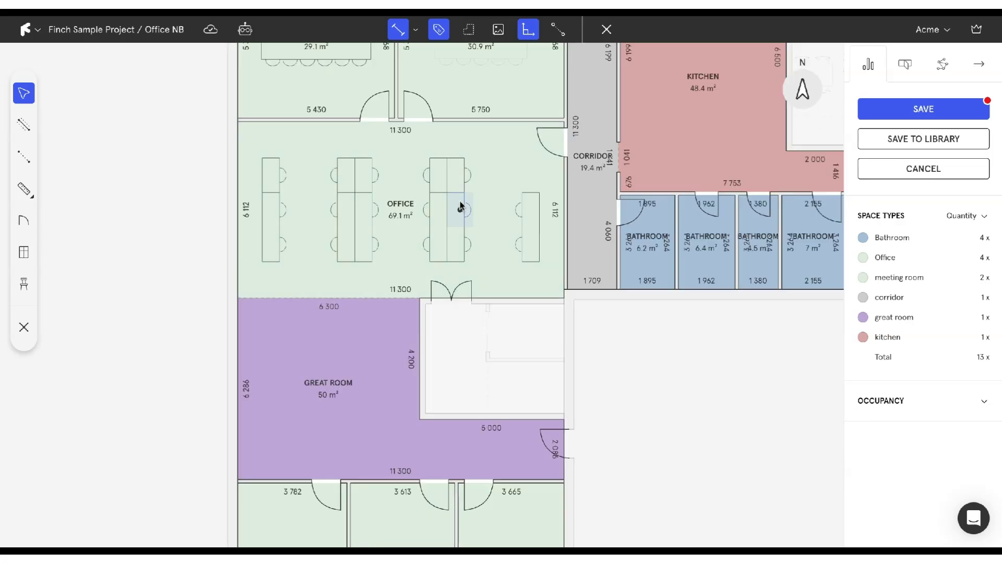
left_click(459, 205)
left_click(354, 212)
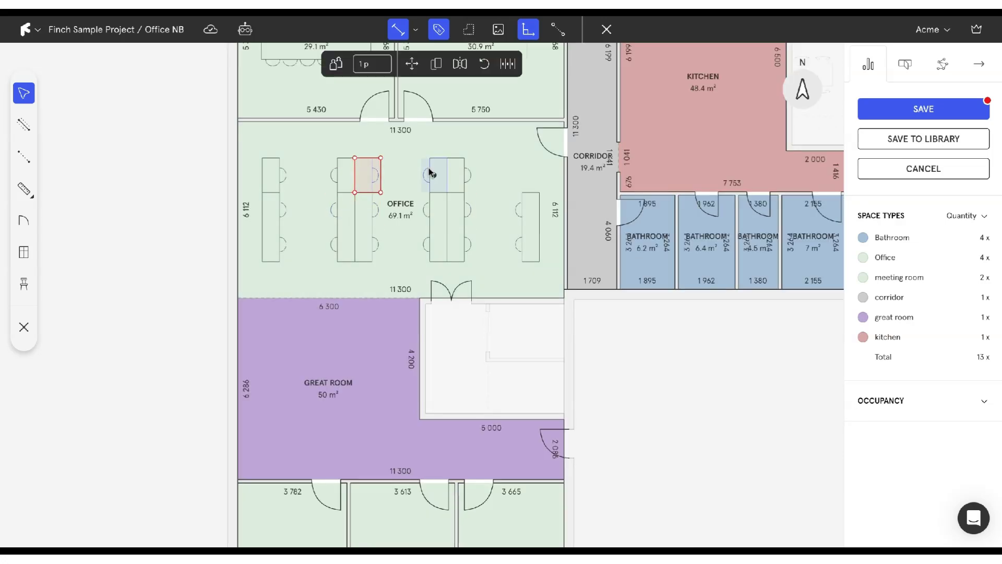
left_click(530, 200)
left_click(529, 243)
left_click(646, 286)
scroll(647, 286, "down", 3)
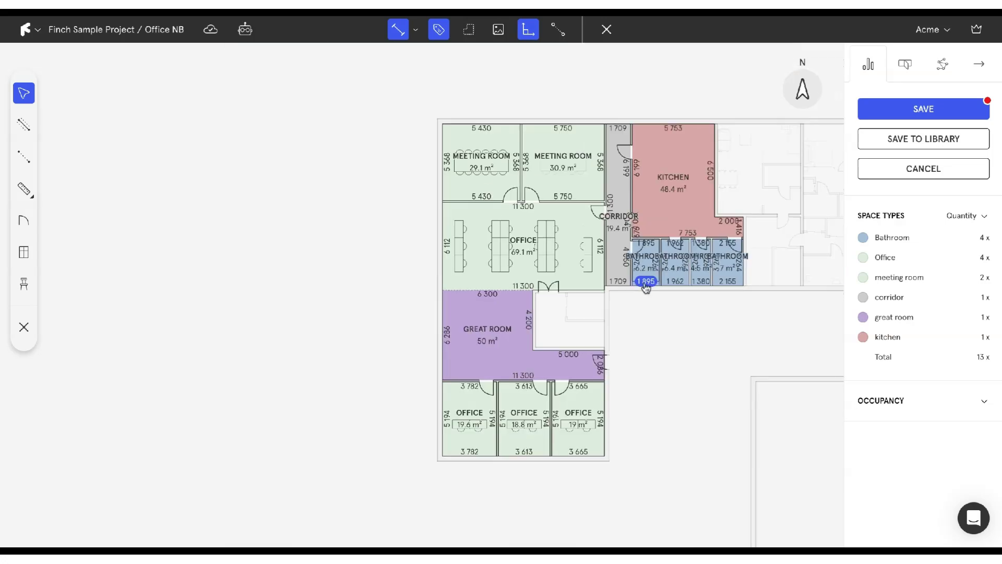
middle_click_drag(647, 286, 553, 244)
middle_click_drag(460, 215, 462, 223)
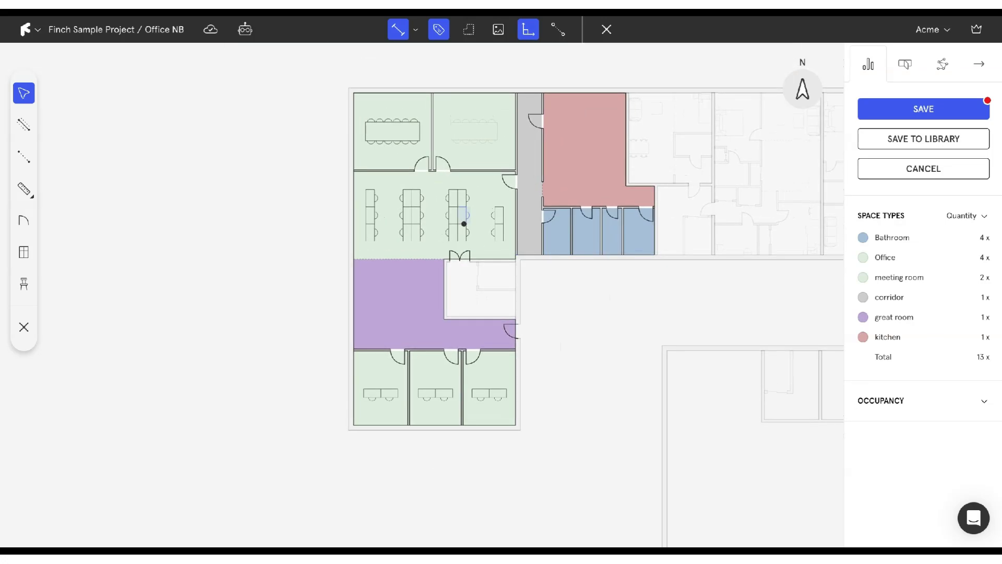
Add the SOFA 3A object to the great room, turned so its back rests against the outer wall opposite the core
key("o")
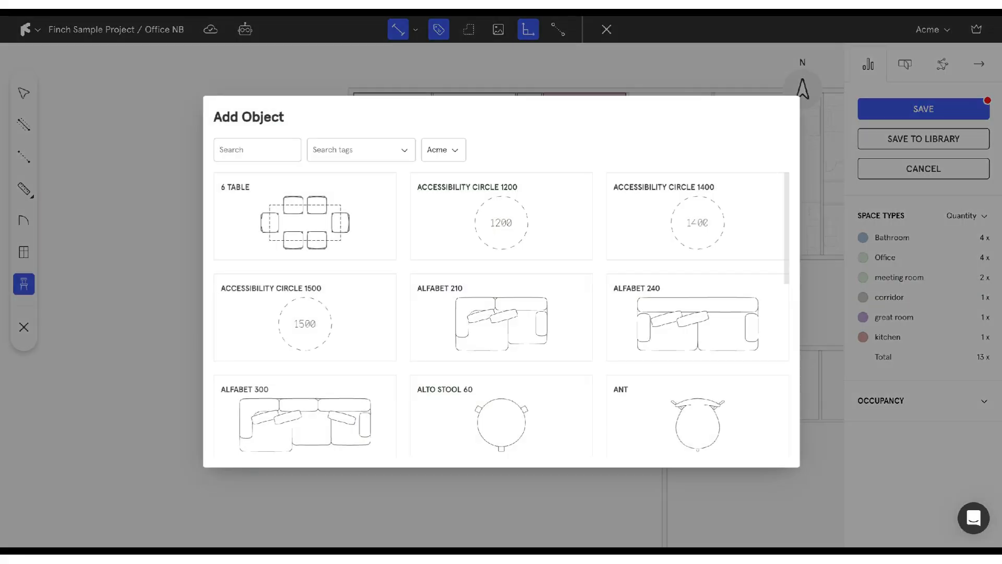
type("Sofa")
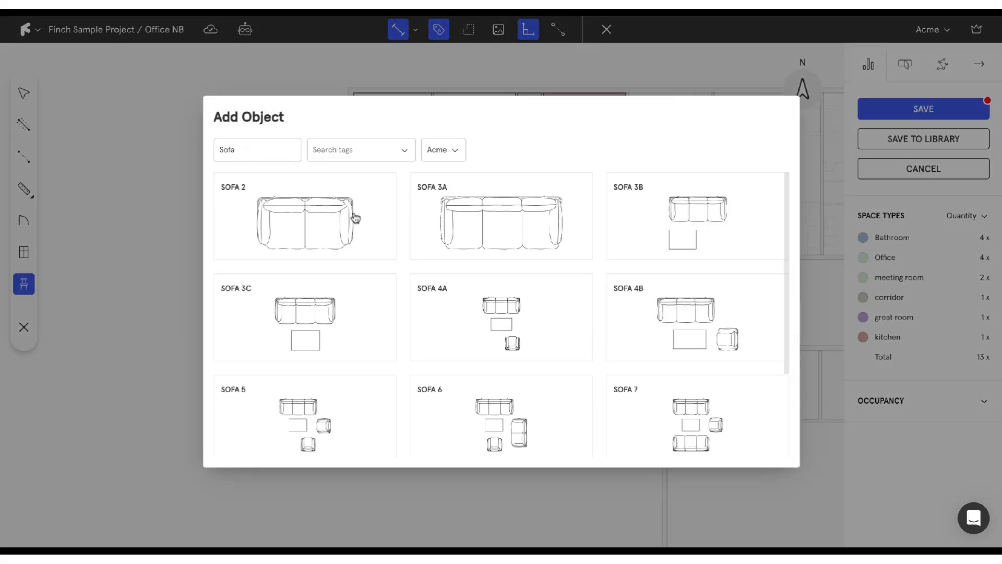
left_click(475, 221)
scroll(387, 319, "up", 5)
left_click(369, 275)
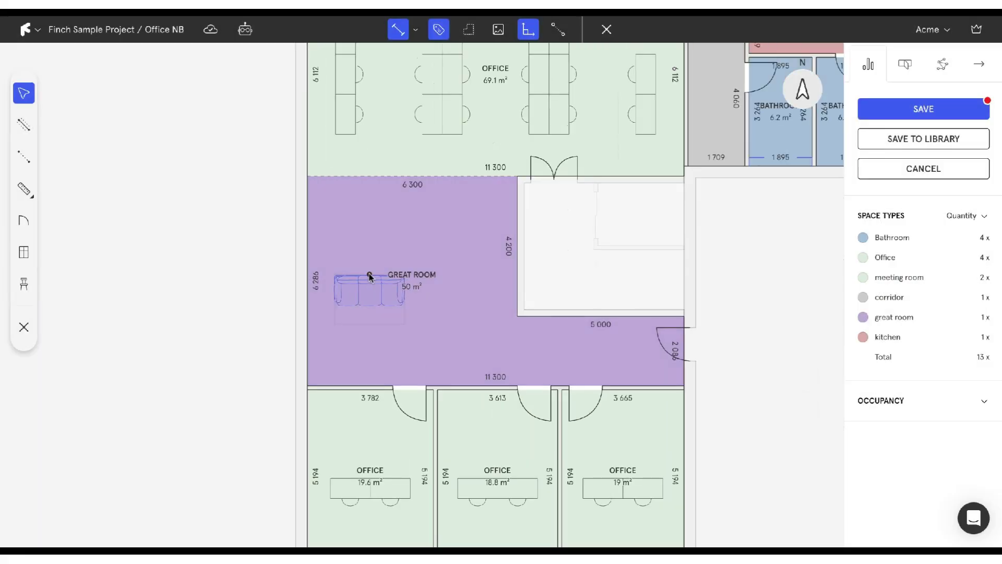
left_click_drag(367, 274, 319, 274)
scroll(344, 331, "up", 2)
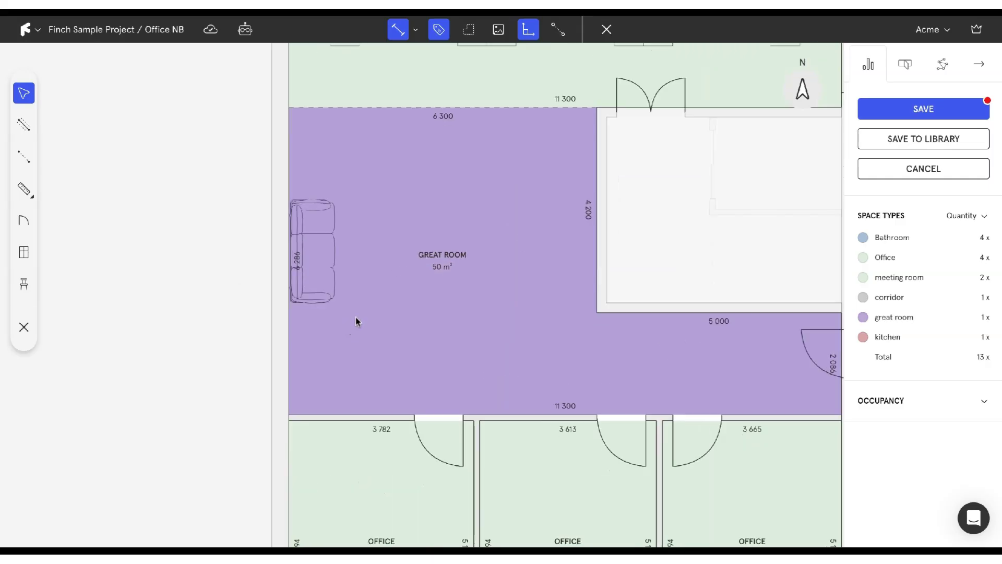
scroll(358, 320, "down", 6)
scroll(429, 349, "down", 4)
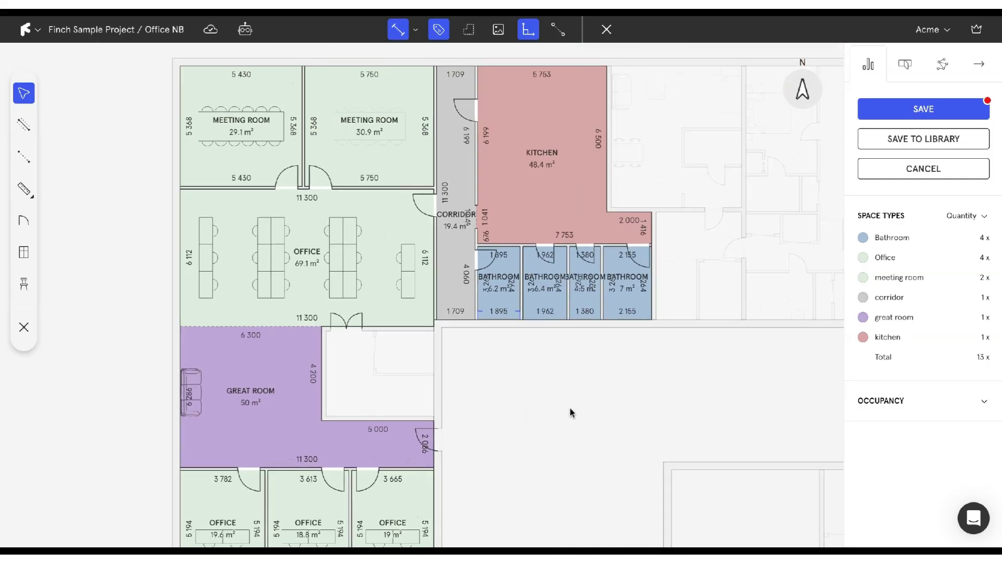